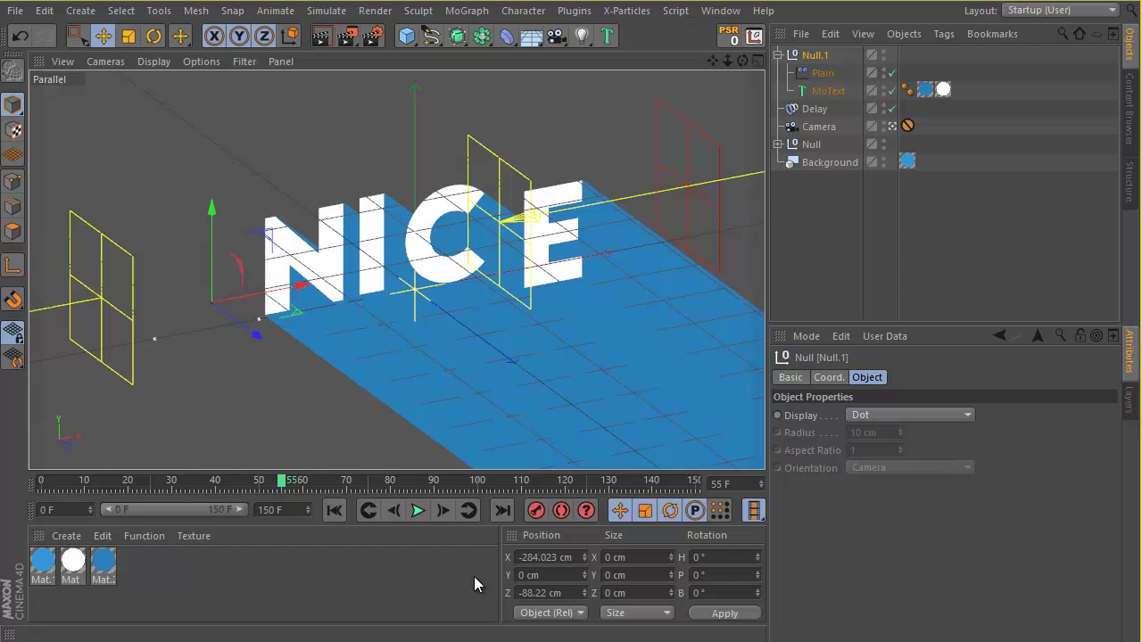
Step: Replay and pause the long-shadow reference video, then return to Cinema 4D at frame 25
left_click(264, 635)
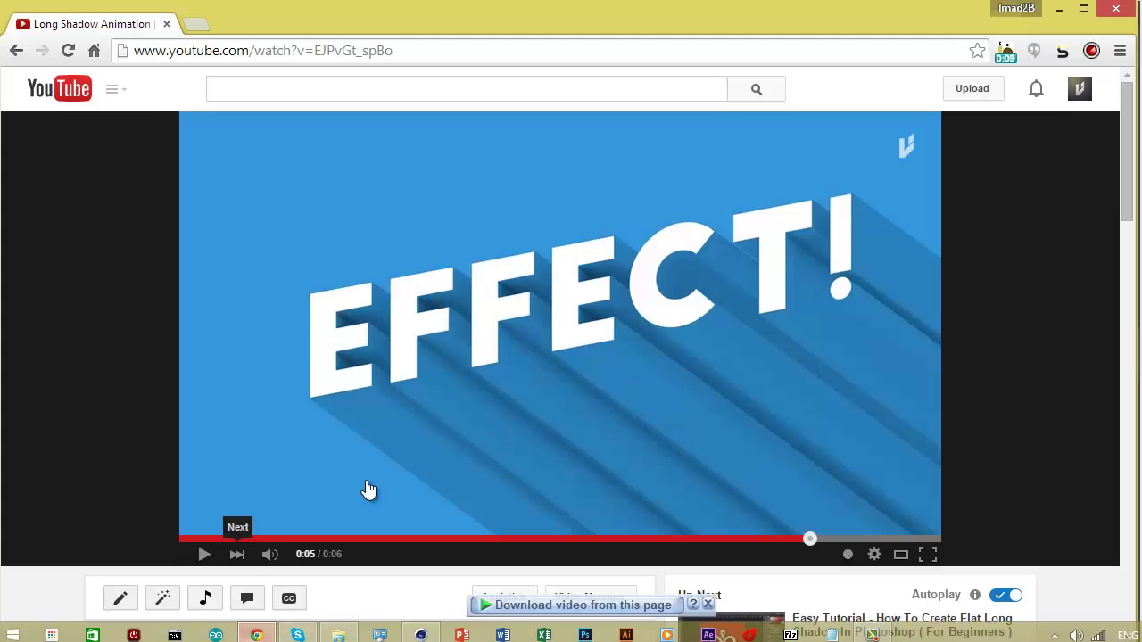
left_click(182, 539)
left_click(202, 564)
left_click(212, 564)
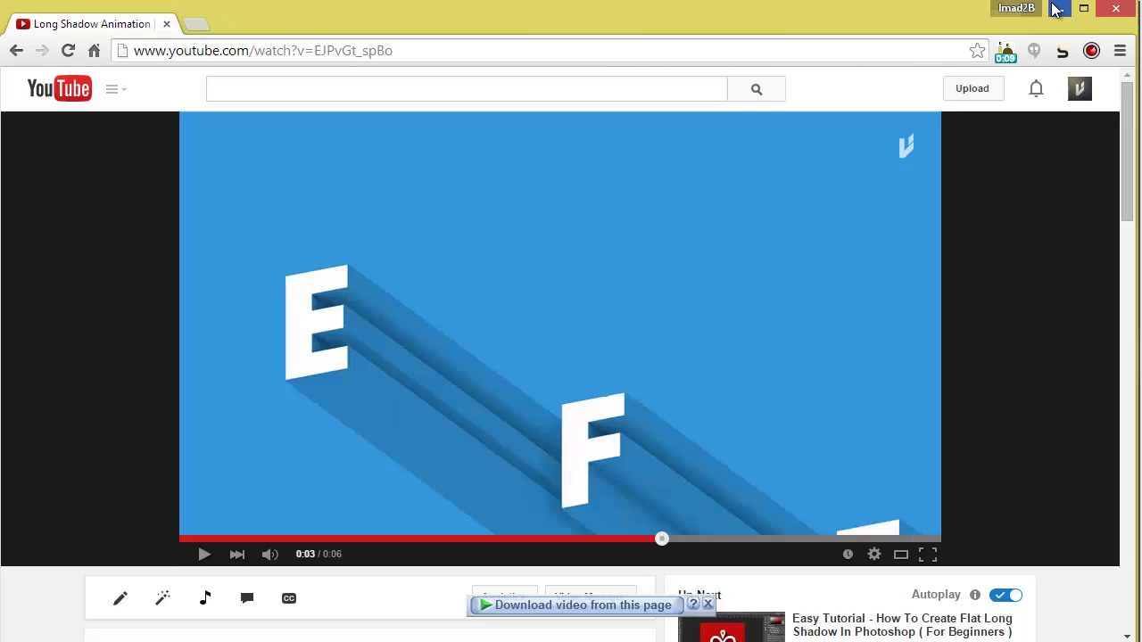
scroll(687, 251, "down", 3)
scroll(686, 251, "down", 2)
scroll(687, 245, "up", 5)
left_click(1063, 9)
left_click_drag(315, 483, 85, 483)
Step: Start a new project and add a MoText object reading CHANGE
left_click(19, 18)
left_click(36, 33)
left_click(469, 11)
left_click(497, 217)
double_click(861, 460)
type("CHANGE")
left_click(965, 445)
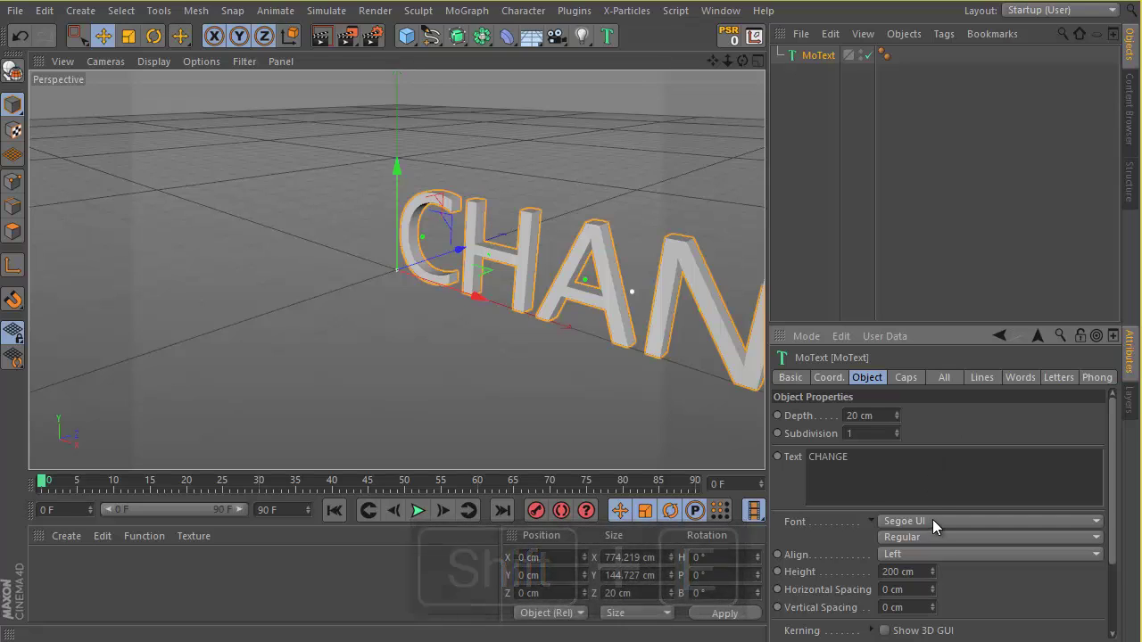
Step: Set the MoText font to Rockwell with Middle alignment, and orbit to face the text
left_click(921, 522)
scroll(995, 103, "up", 3)
left_click(994, 436)
left_click(943, 557)
left_click(942, 591)
scroll(999, 535, "down", 4)
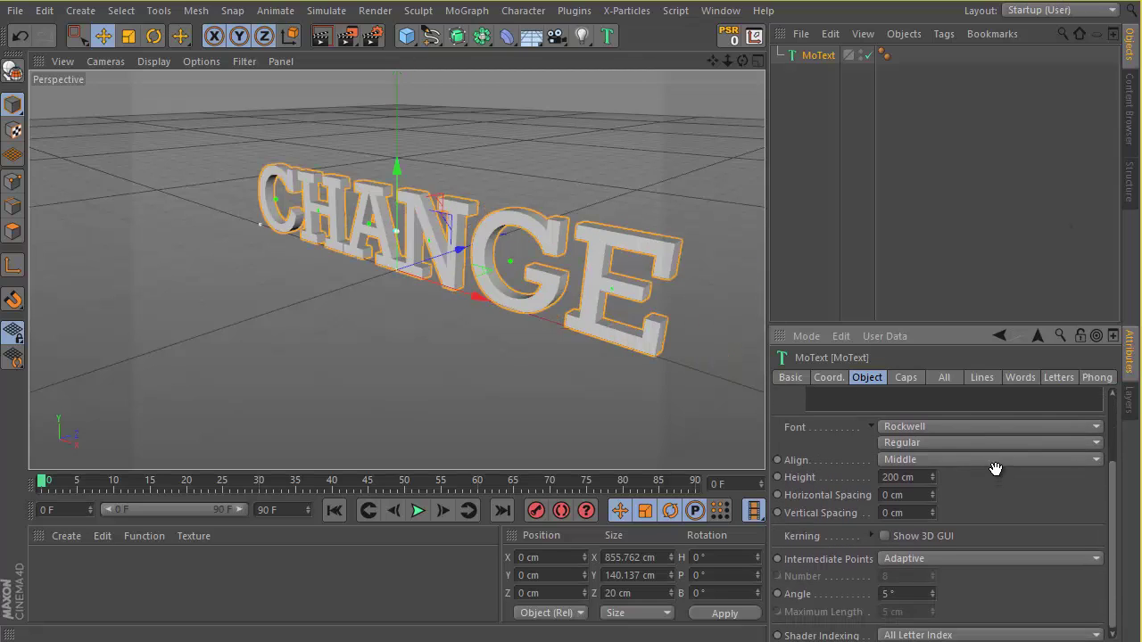
left_click_drag(743, 60, 605, 312)
Step: Set the CHANGE MoText depth to 2000 cm and orbit to inspect the long extruded bars
scroll(976, 455, "up", 2)
left_click_drag(896, 416, 895, 458)
mouse_move(898, 398)
left_mouse_down()
mouse_move(910, 375)
mouse_move(989, 336)
mouse_move(910, 398)
left_mouse_up()
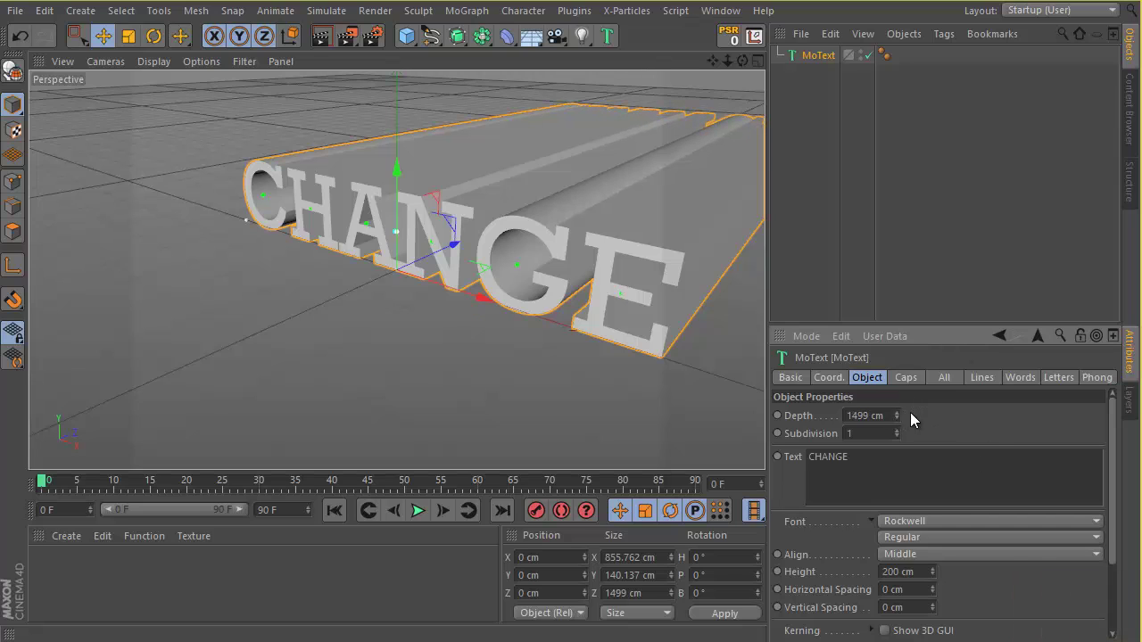
double_click(882, 415)
type("2000")
key("Return")
left_click_drag(743, 60, 606, 306)
left_click_drag(742, 59, 605, 304)
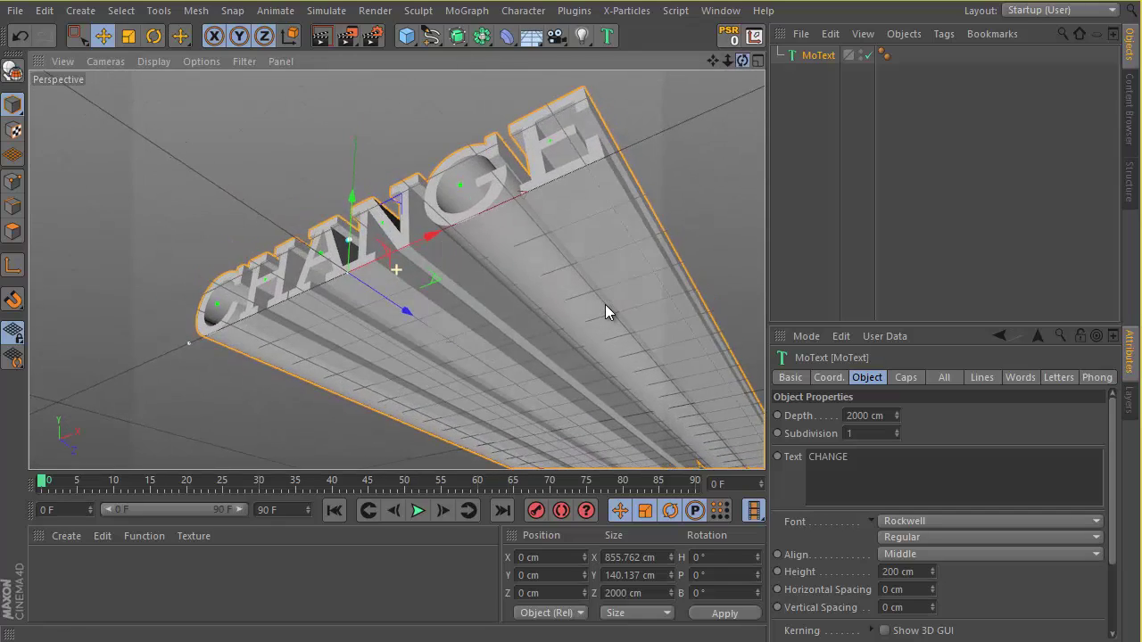
Step: Switch to a Parallel camera angled so the bars trail diagonally, preview-render, and toggle the Other filter
left_click(104, 61)
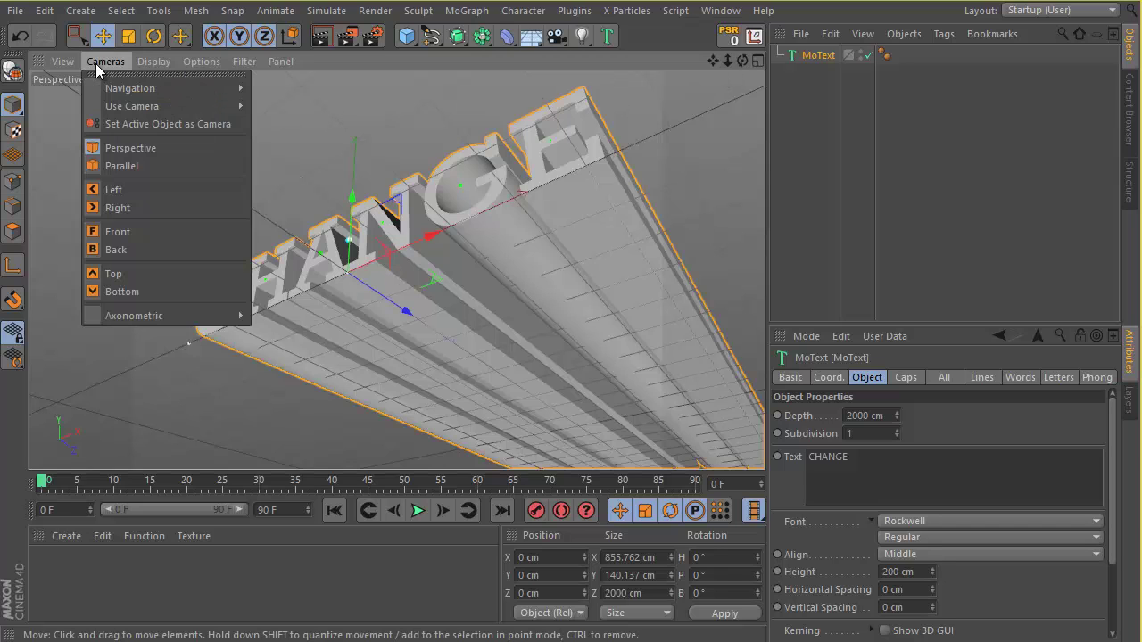
left_click(148, 167)
left_click_drag(743, 61, 608, 306)
left_click_drag(716, 58, 605, 307)
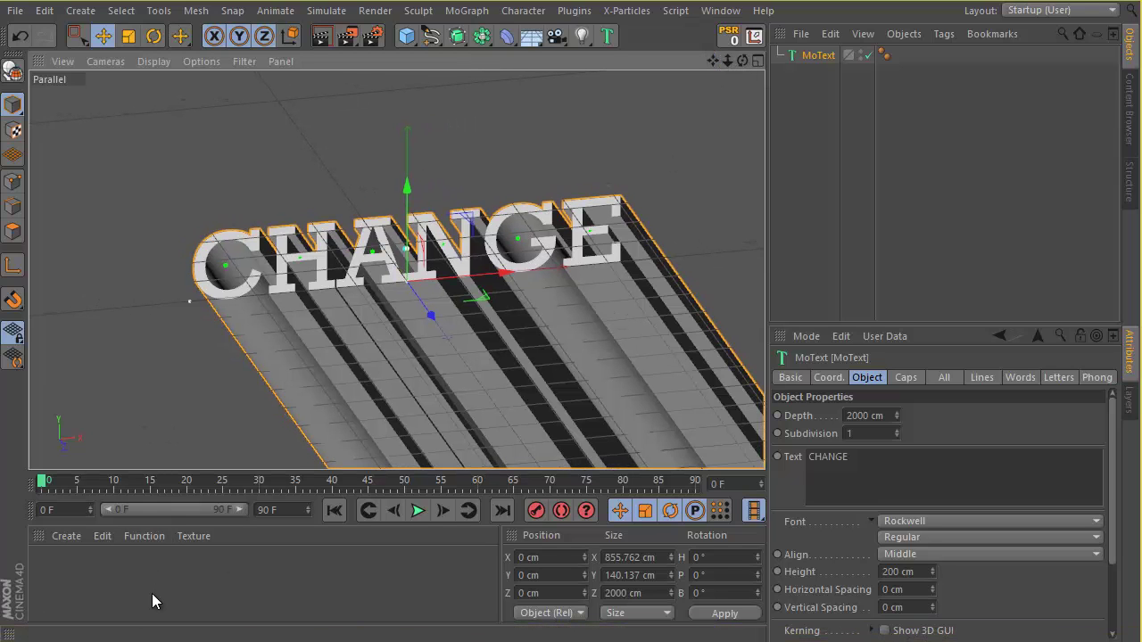
left_click(321, 43)
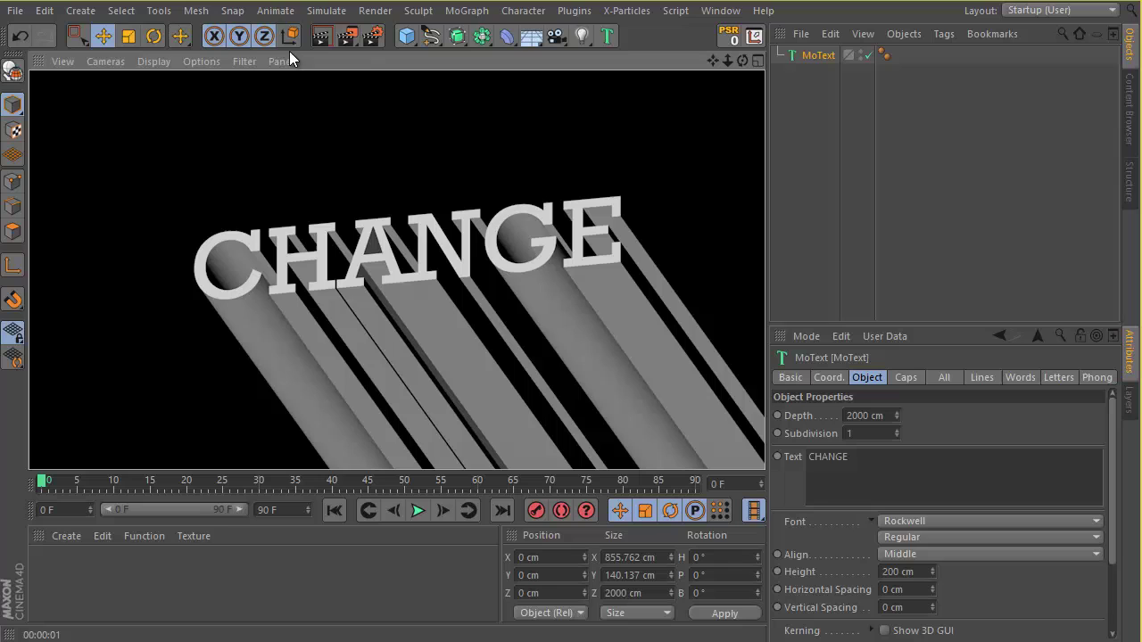
left_click(245, 62)
left_click(292, 303)
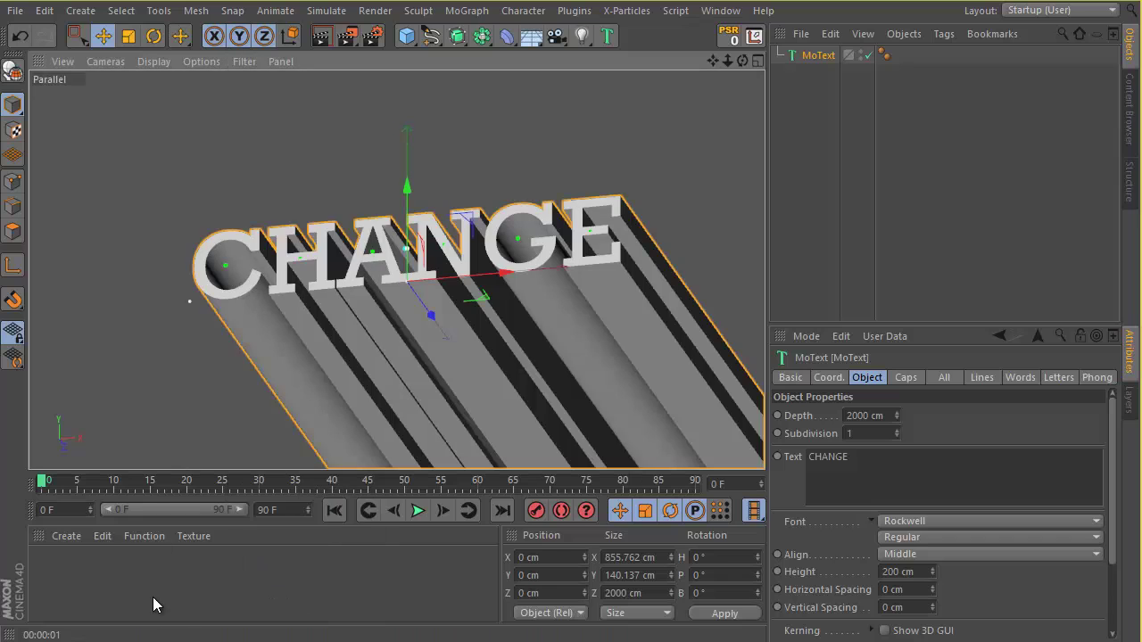
Step: Create a white material Mat with Color and Specular off and Luminance on
double_click(126, 588)
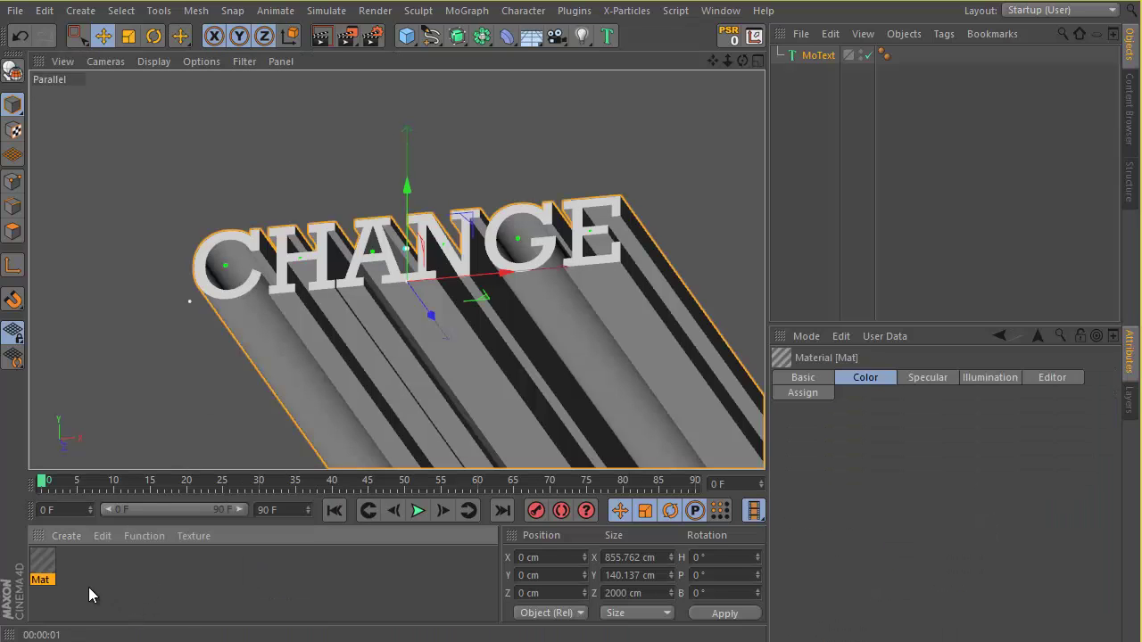
double_click(42, 562)
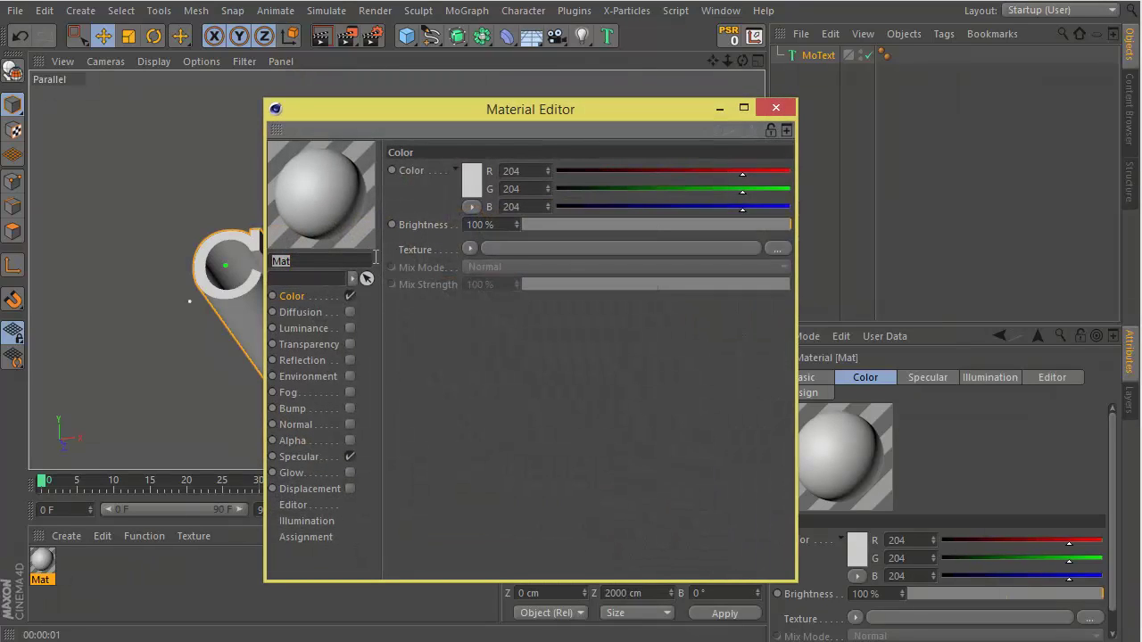
left_click(350, 295)
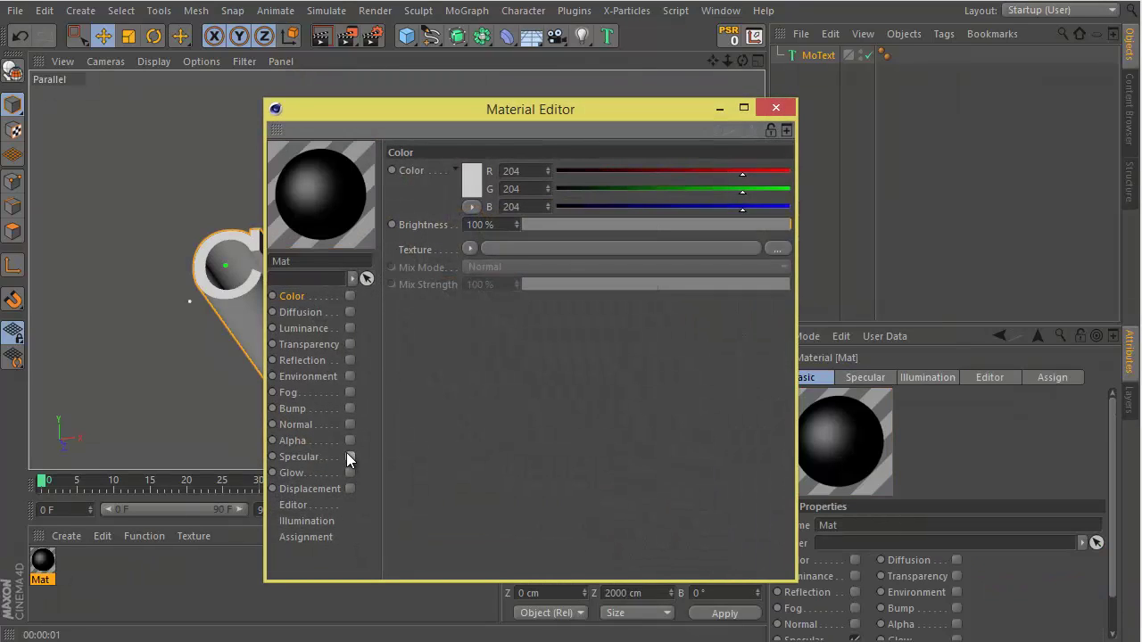
left_click(350, 455)
left_click(350, 327)
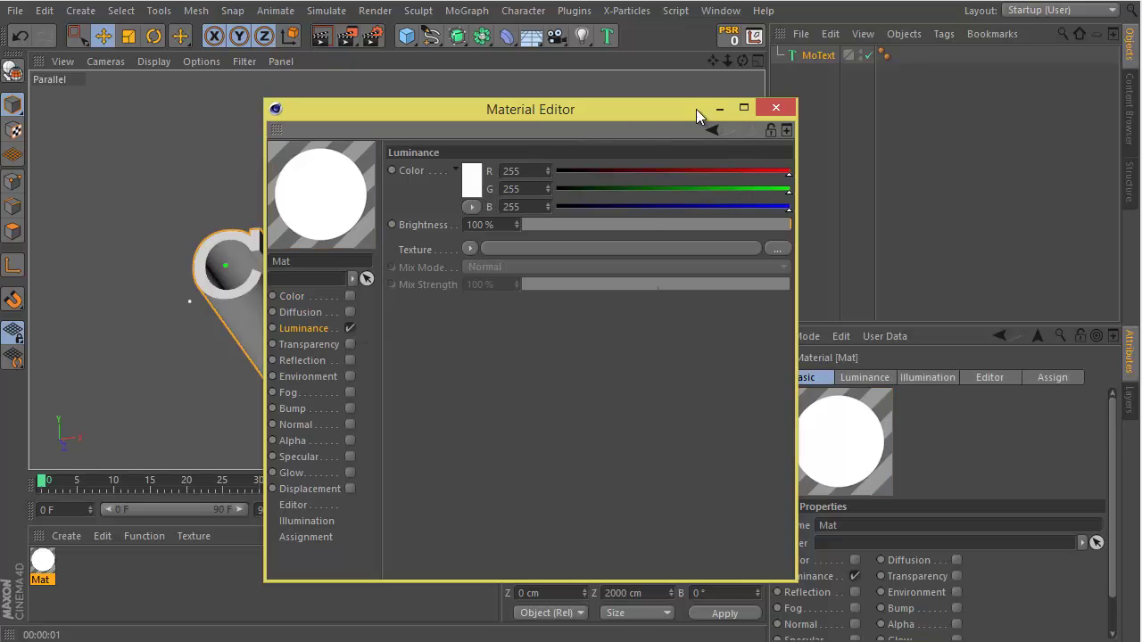
left_click(775, 108)
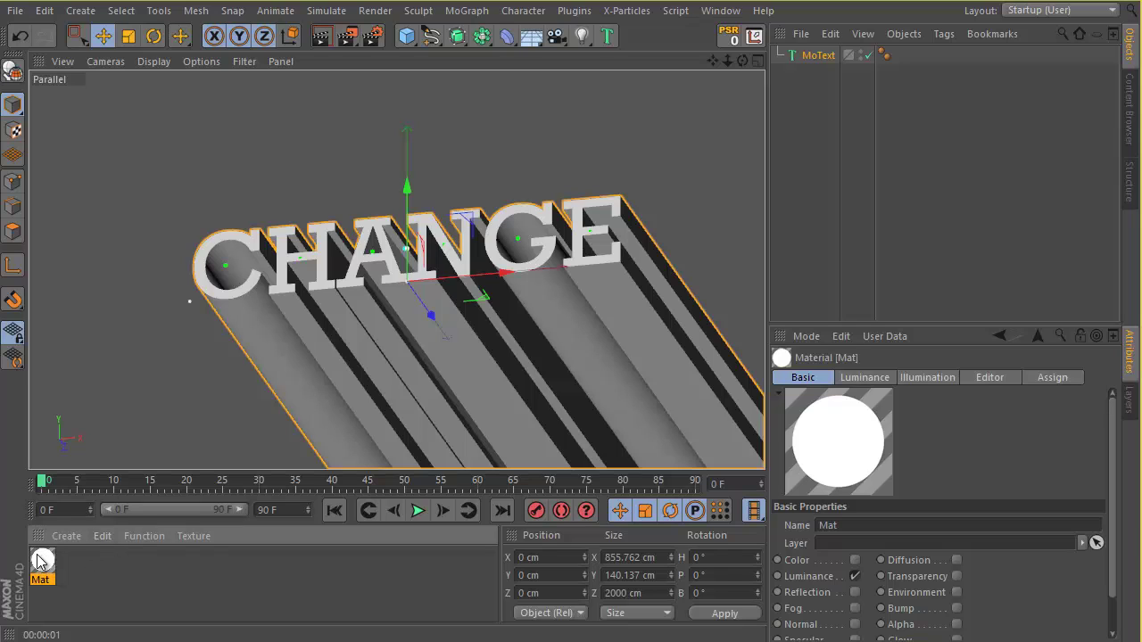
Step: Duplicate it as Mat.1 and set its Luminance colour to a saturated yellow
left_click_drag(50, 571, 93, 571)
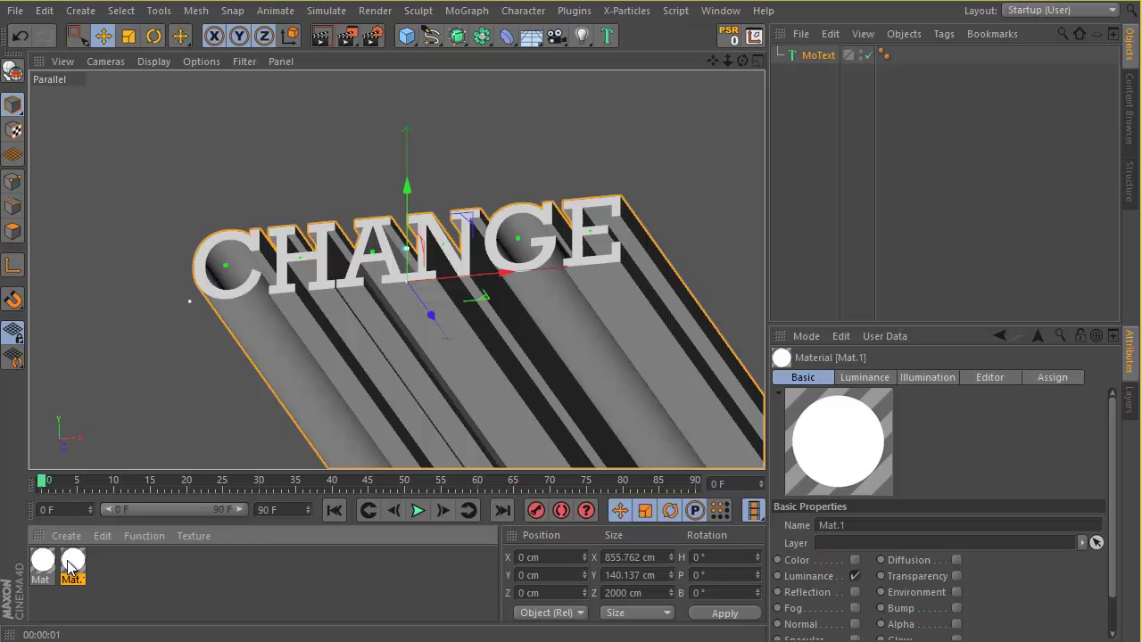
double_click(73, 562)
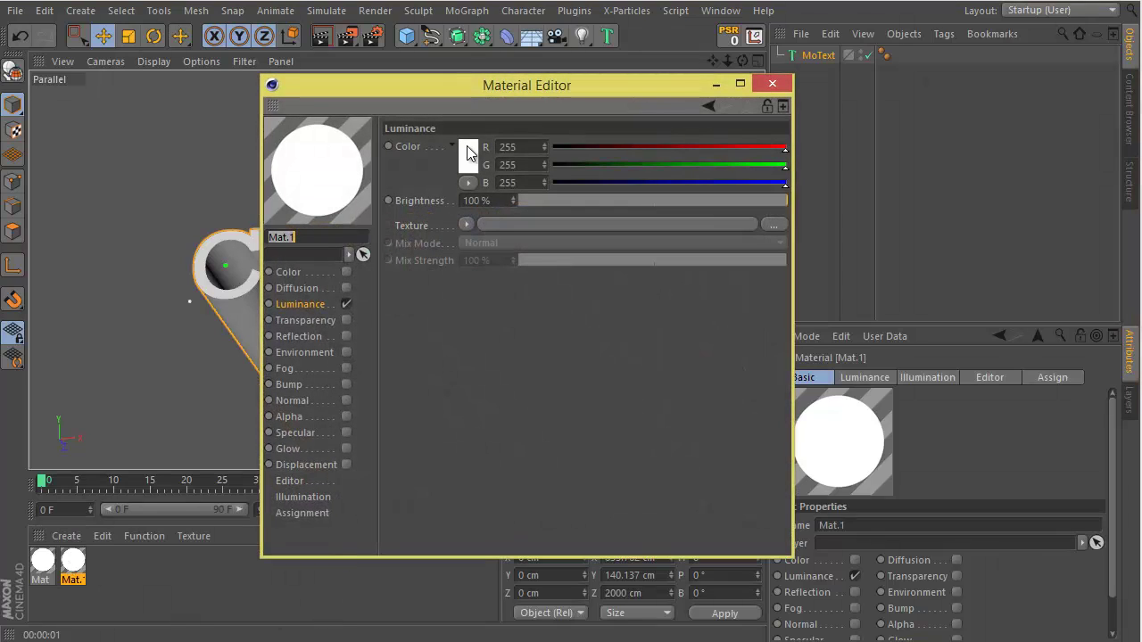
left_click(469, 152)
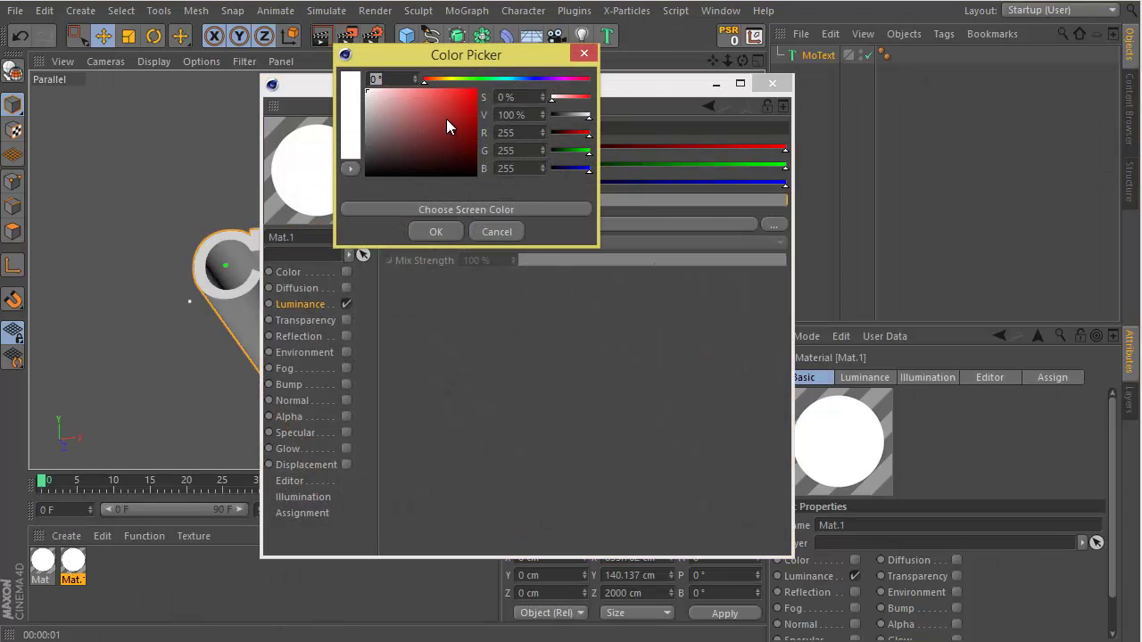
left_click(449, 79)
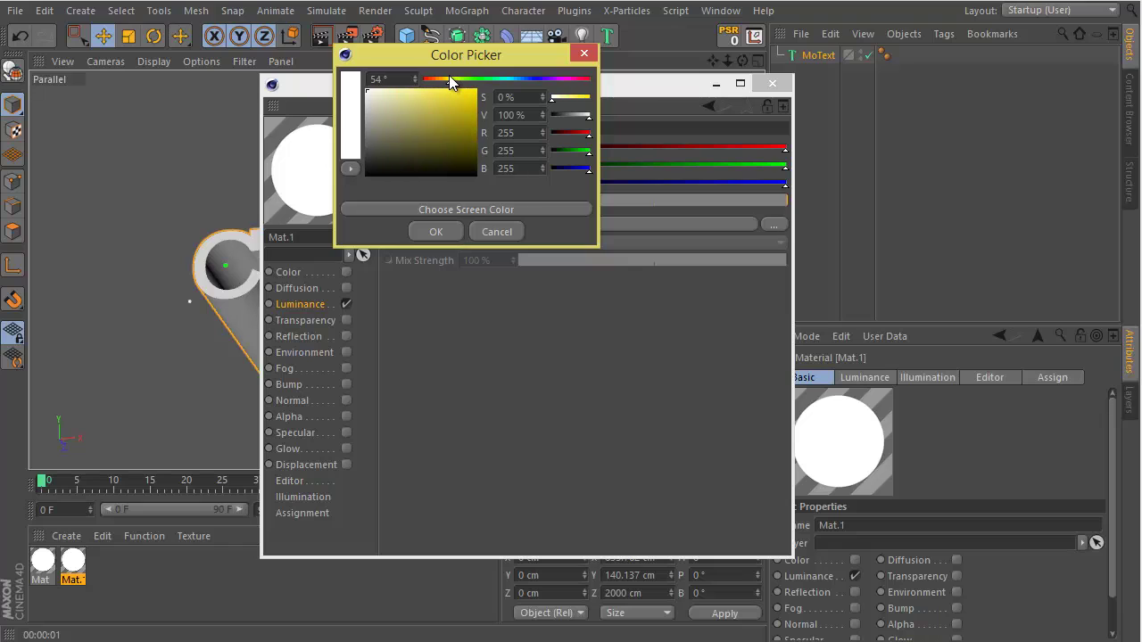
left_click(456, 101)
mouse_move(456, 102)
left_mouse_down()
mouse_move(467, 95)
mouse_move(449, 89)
left_mouse_up()
left_click(436, 231)
left_click(772, 84)
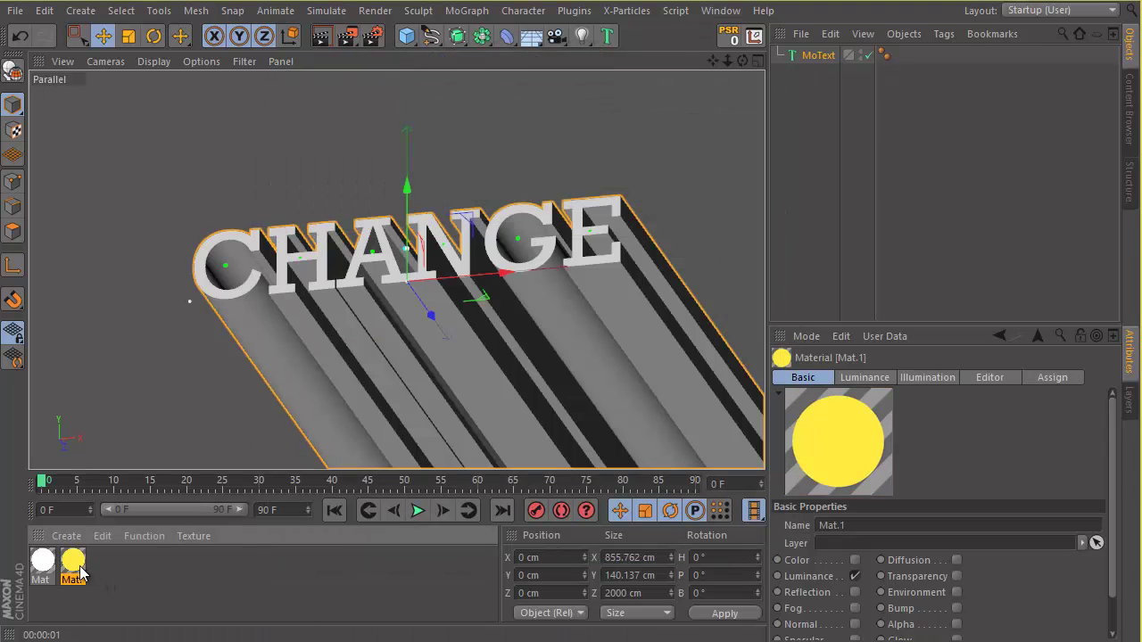
Step: Duplicate the yellow as Mat.2 and set its Luminance colour to a deeper orange
left_click_drag(80, 573, 111, 564, "ctrl")
double_click(107, 562)
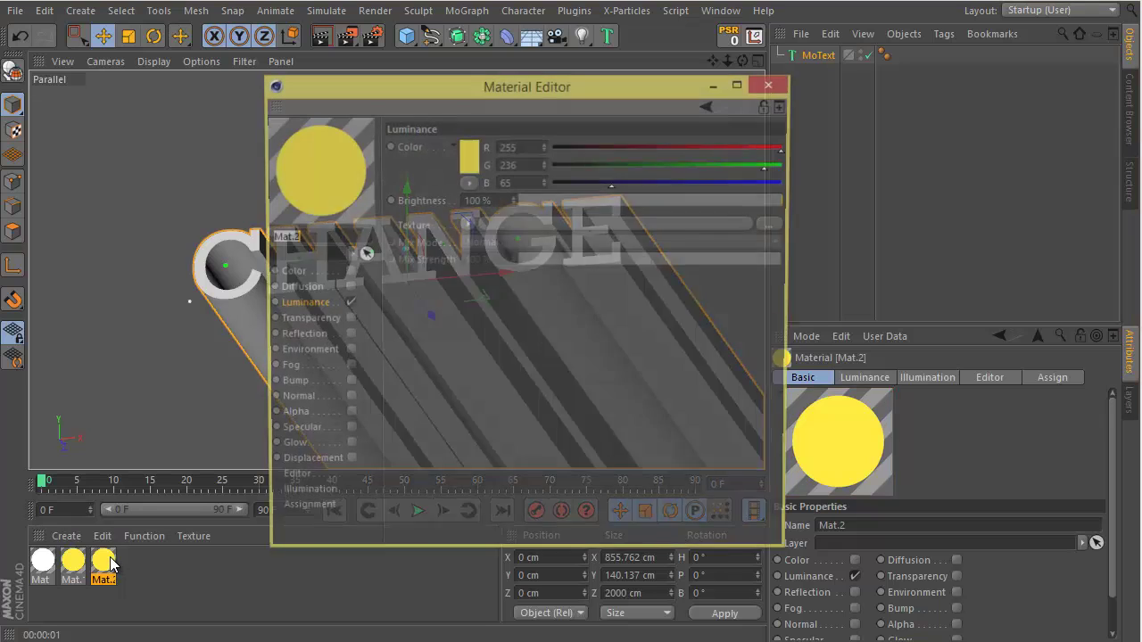
left_click(468, 158)
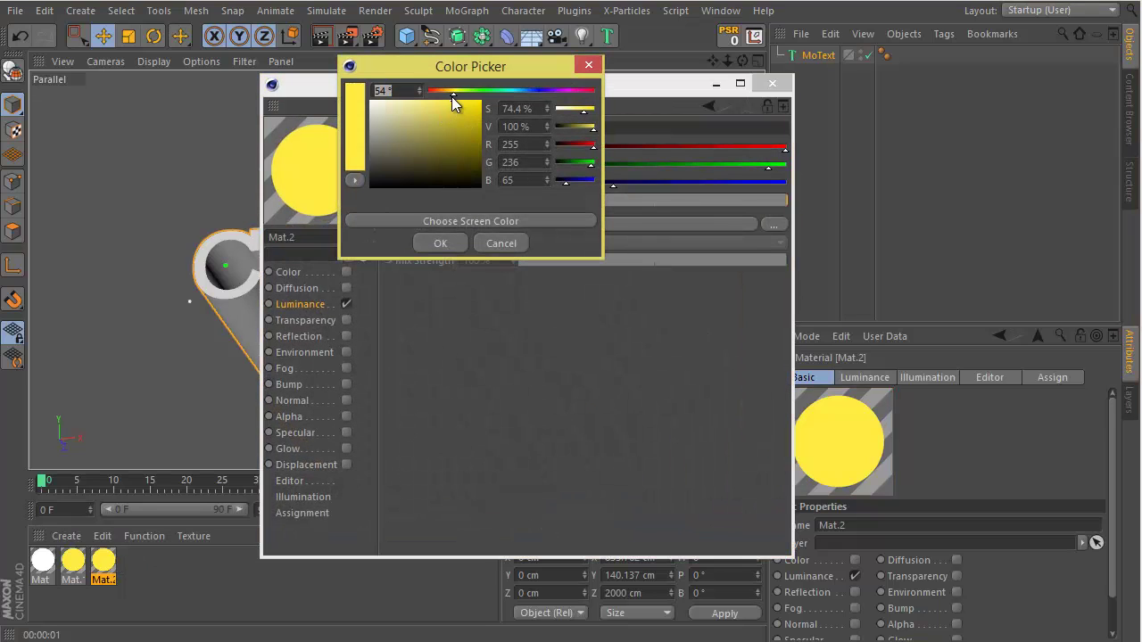
left_click_drag(449, 91, 461, 114)
left_click(458, 127)
left_click(441, 242)
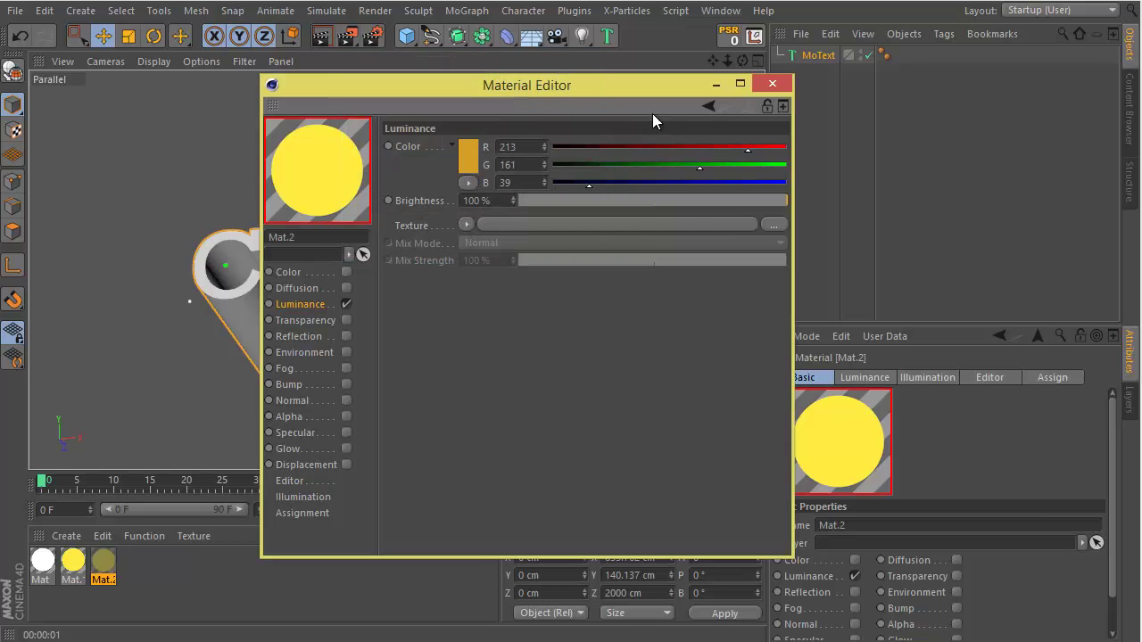
left_click(772, 83)
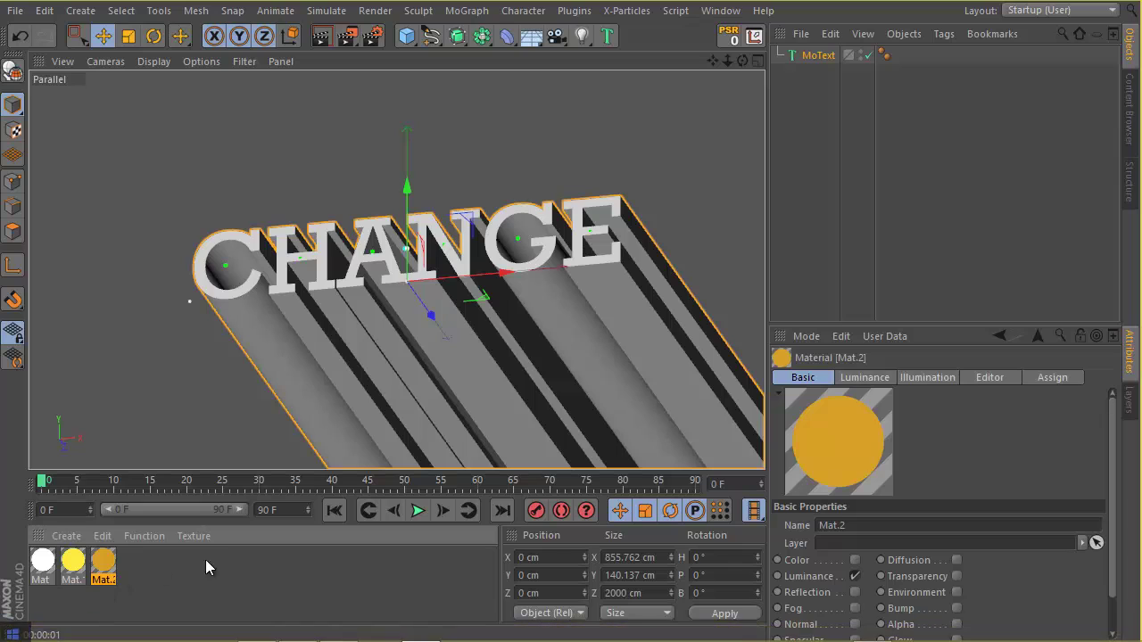
Step: Apply the white and orange materials to the CHANGE MoText, removing a stray yellow tag
mouse_move(42, 578)
left_mouse_down()
mouse_move(207, 459)
mouse_move(331, 342)
mouse_move(274, 337)
left_mouse_up()
mouse_move(64, 578)
left_mouse_down()
mouse_move(214, 511)
mouse_move(318, 429)
left_mouse_up()
left_click_drag(214, 595, 414, 302)
left_click_drag(430, 372, 430, 379)
key("Delete")
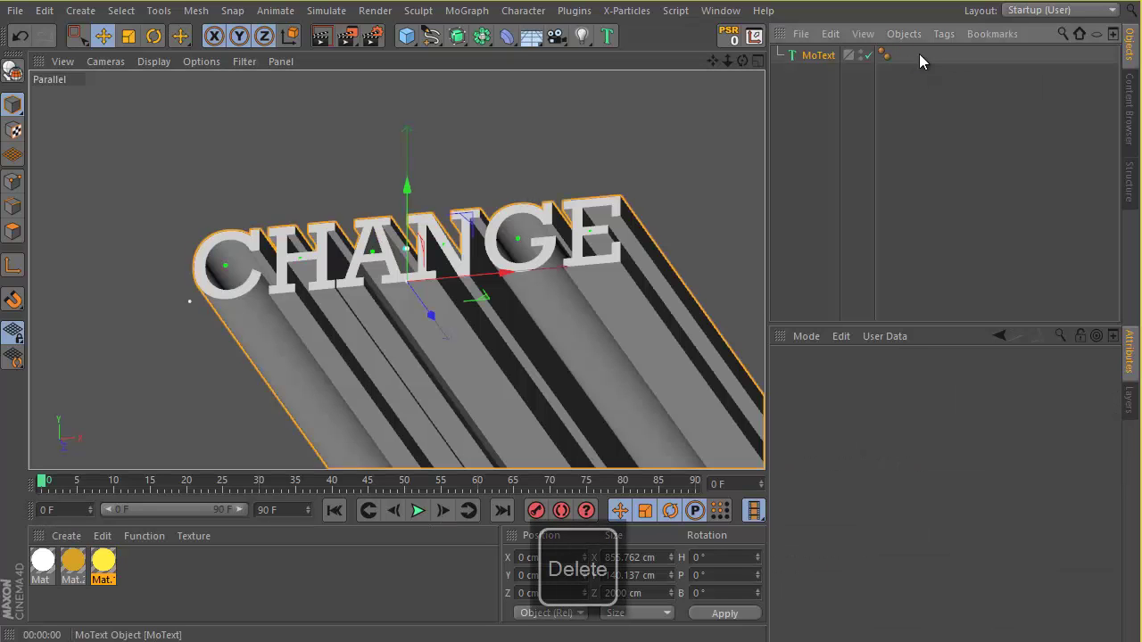
left_click_drag(79, 571, 382, 312)
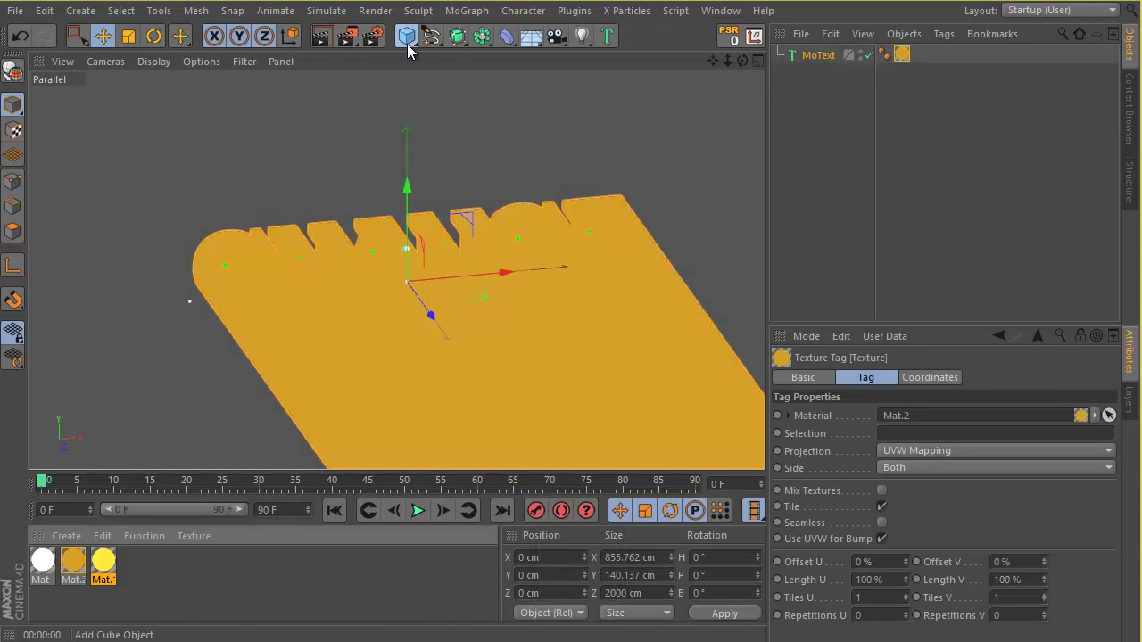
Step: Add a Background object with the yellow material, preview-render, and reapply white Mat to MoText
left_click_drag(407, 35, 446, 82)
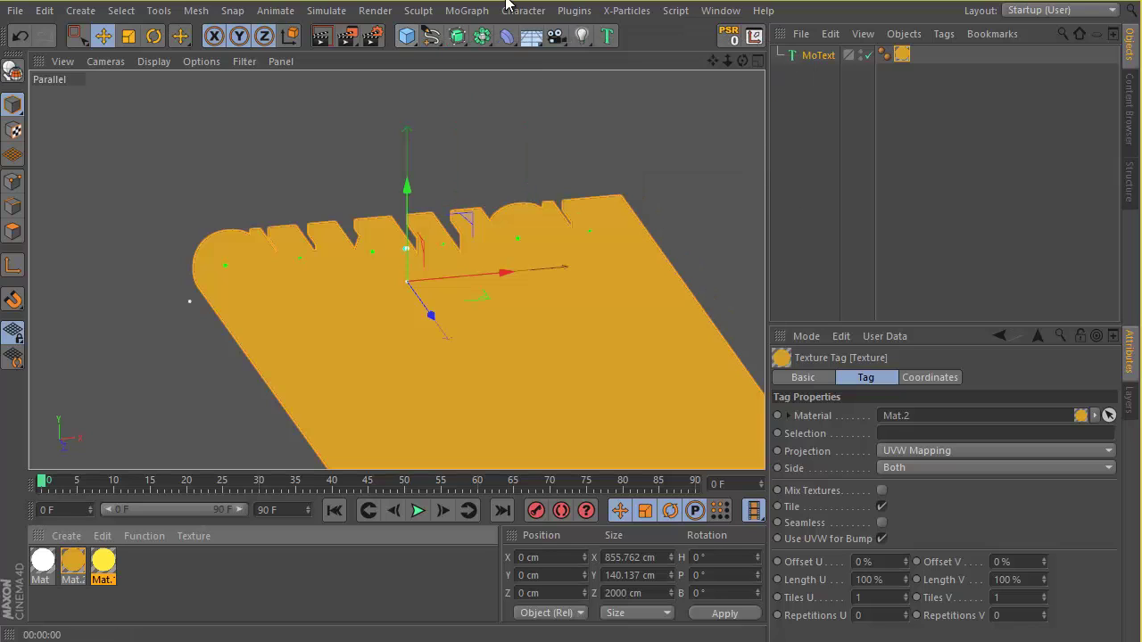
left_click_drag(530, 37, 553, 55)
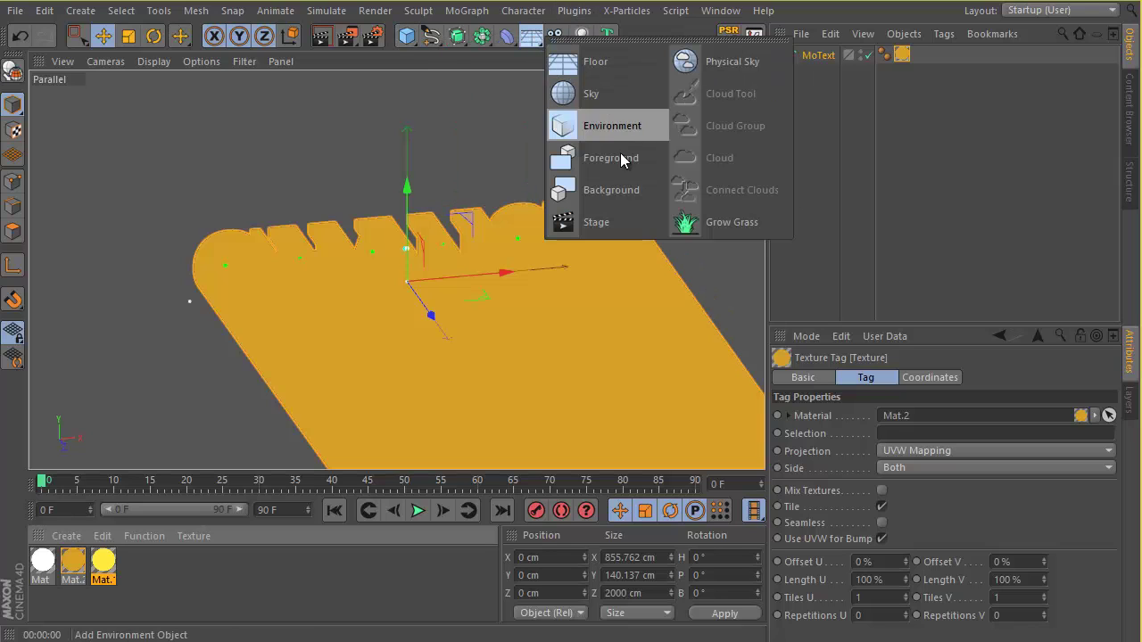
left_click(607, 190)
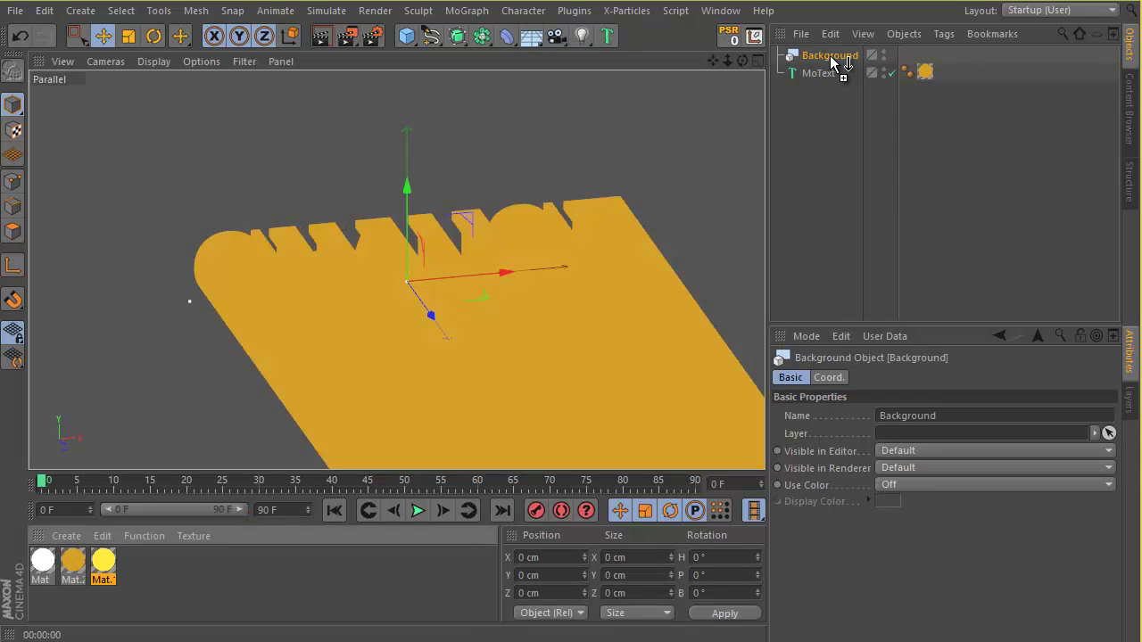
left_click_drag(830, 61, 829, 59)
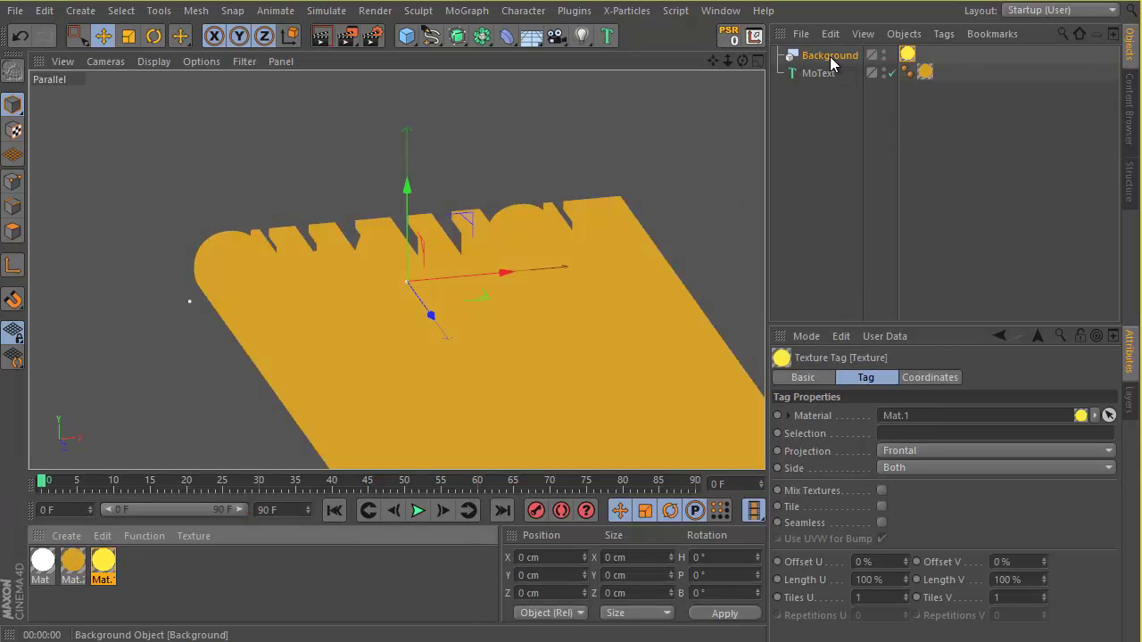
left_click(330, 36)
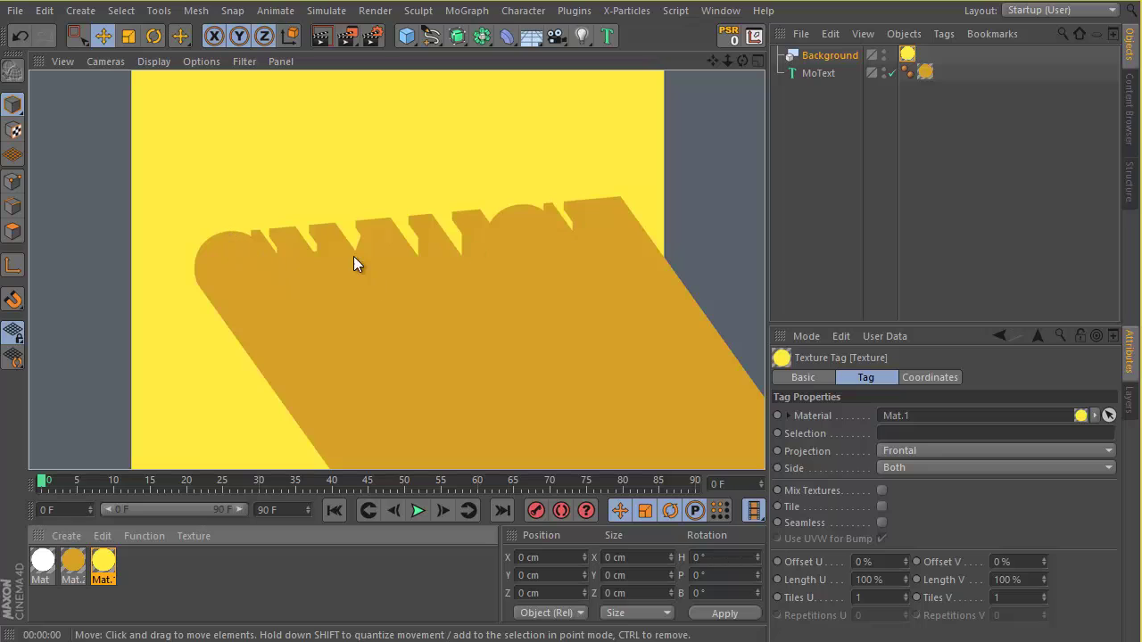
left_click_drag(44, 576, 821, 74)
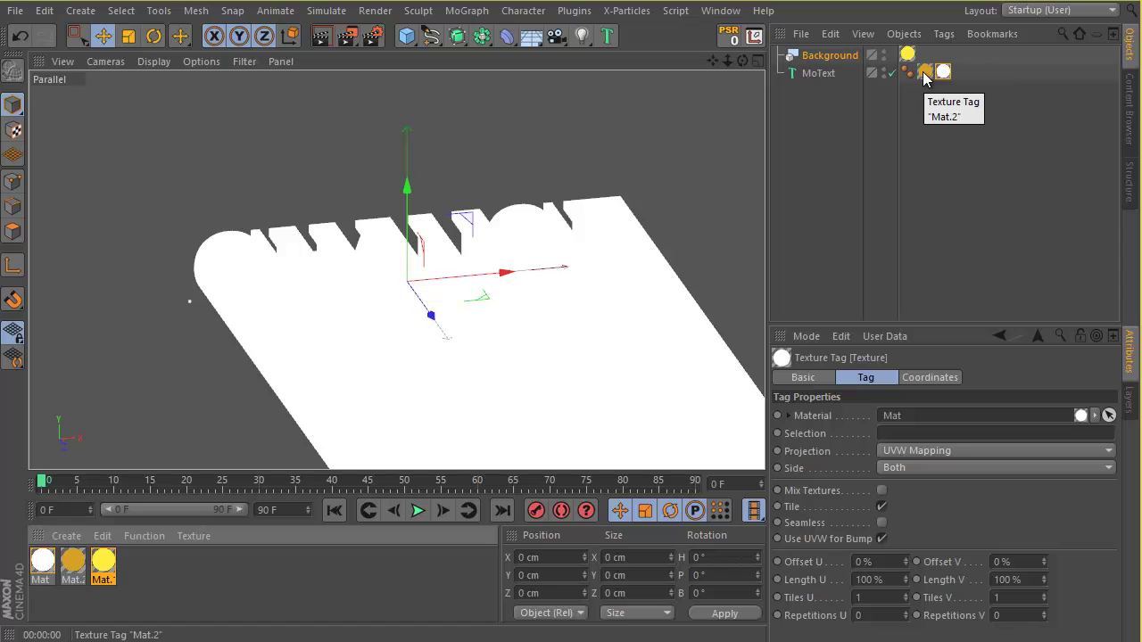
Step: Restrict the white Mat tag to the C1 caps selection and render the preview
left_click(912, 434)
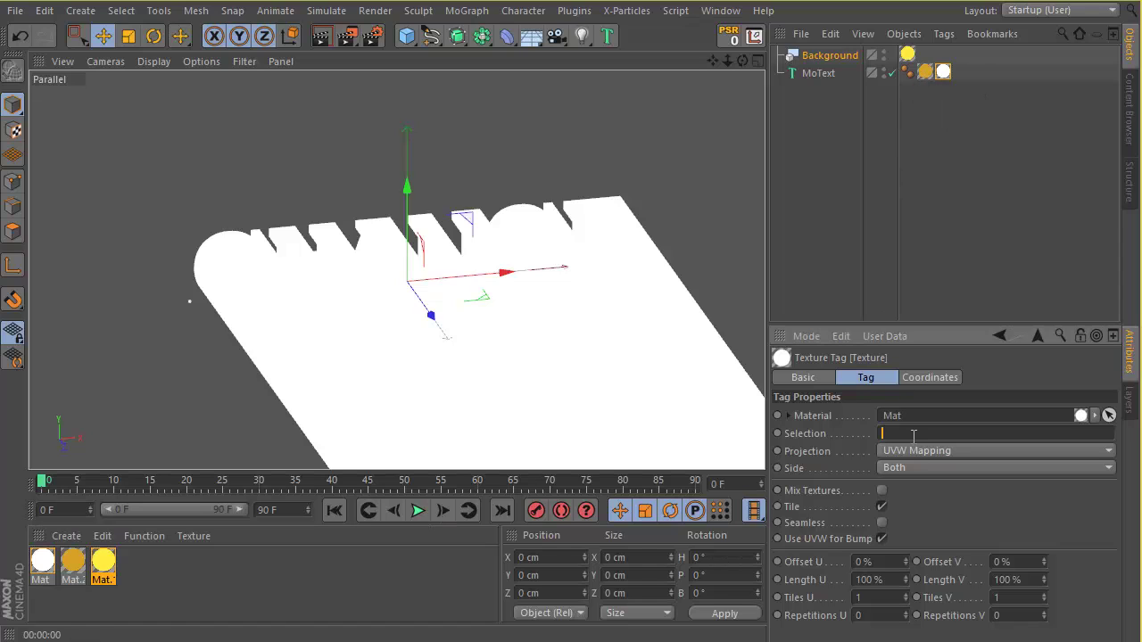
key("Caps_Lock")
type("C")
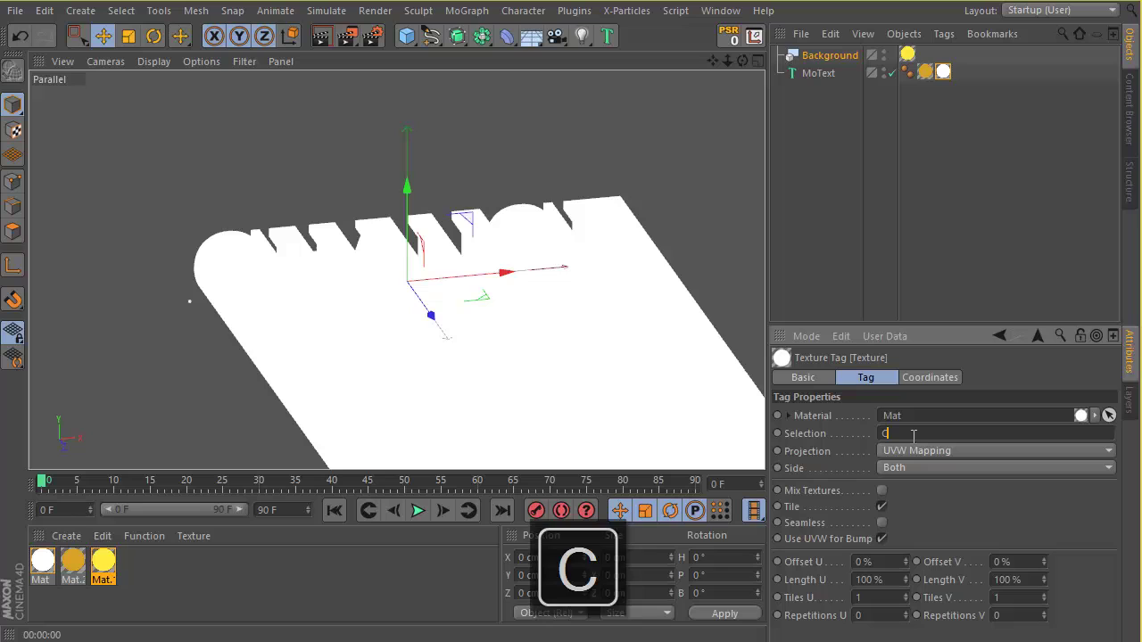
key("Caps_Lock")
type("1")
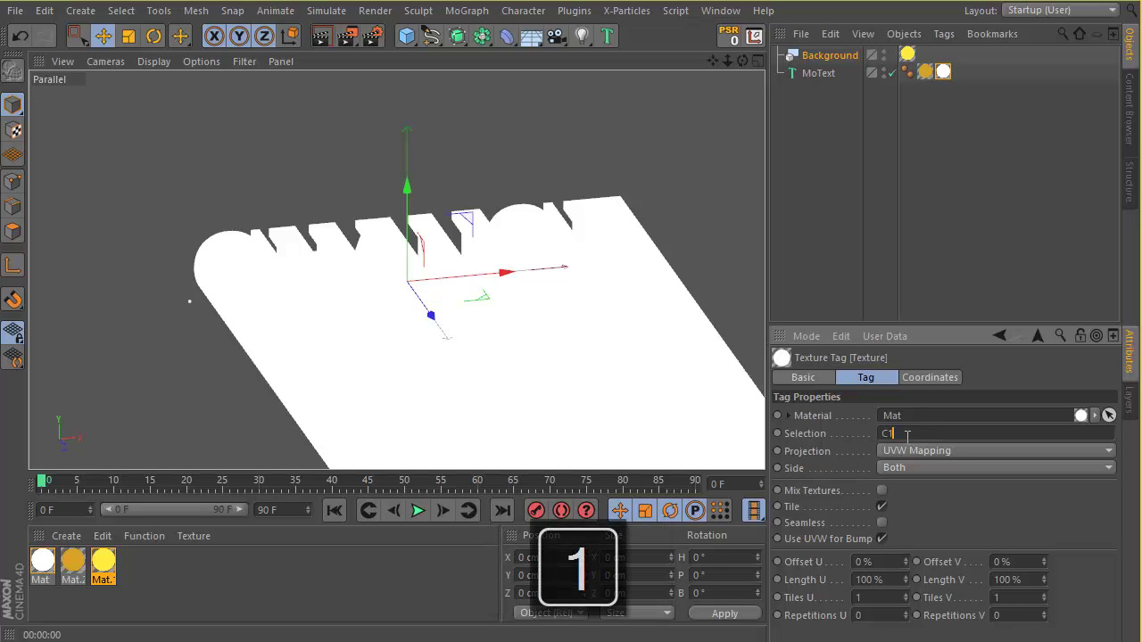
left_click(799, 436)
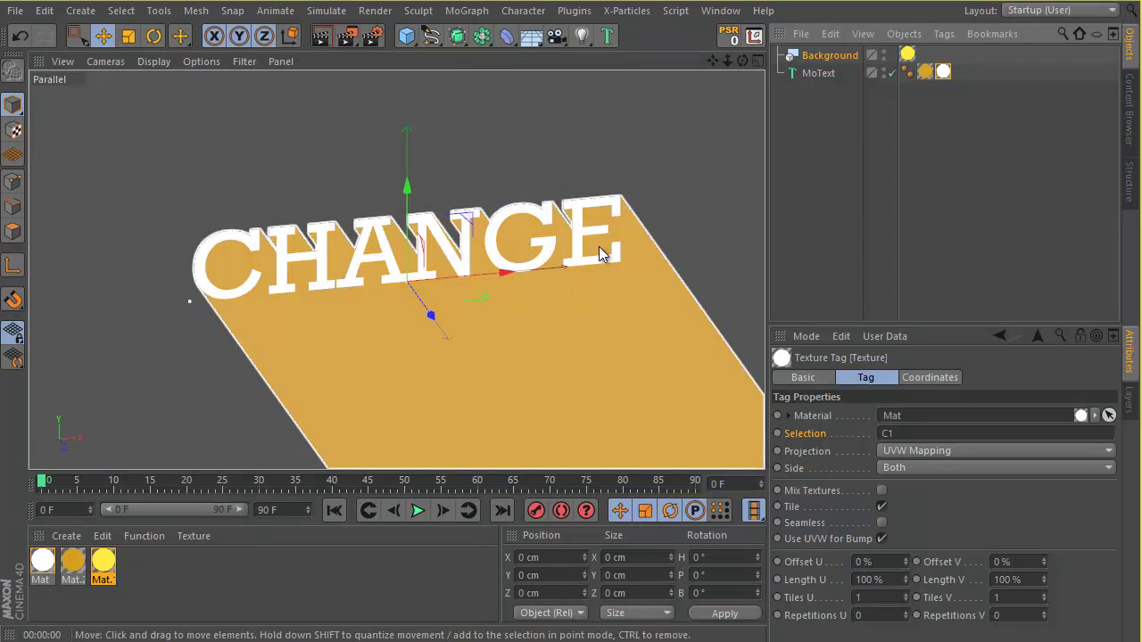
key("ctrl+r")
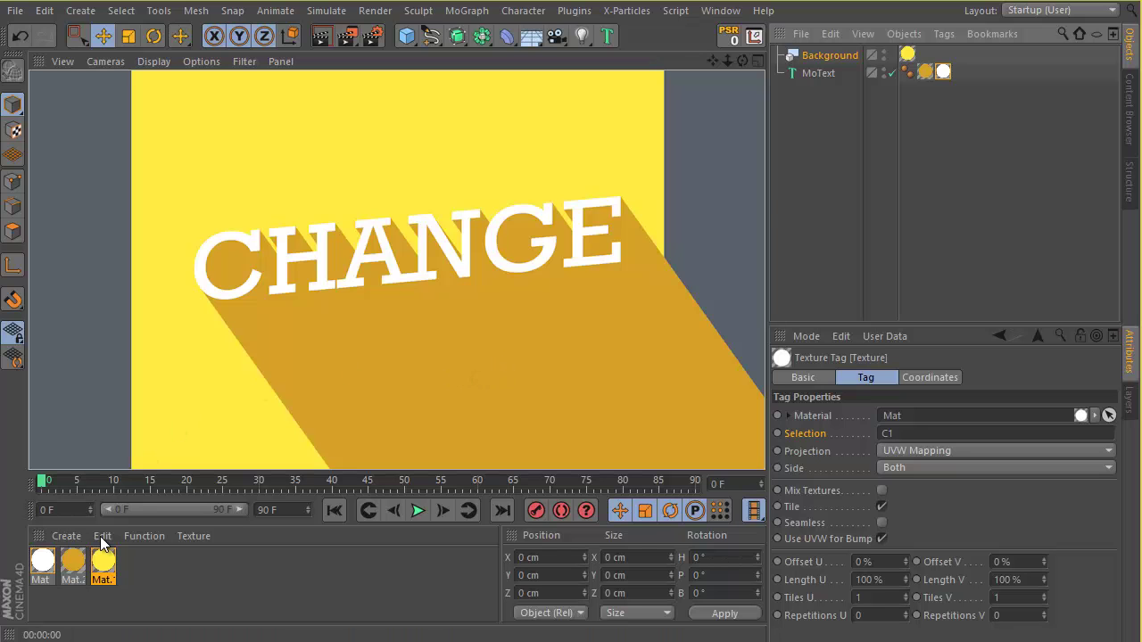
Step: Set the render output size to 1280 x 720 and preview-render the view
left_click(372, 35)
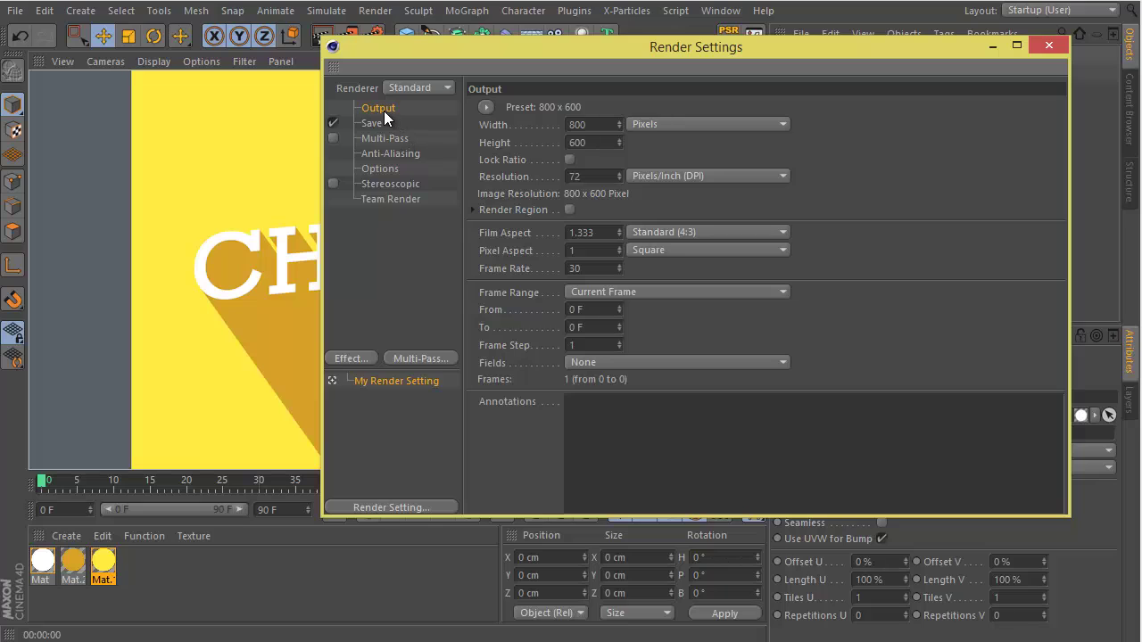
left_click(584, 124)
type("1280")
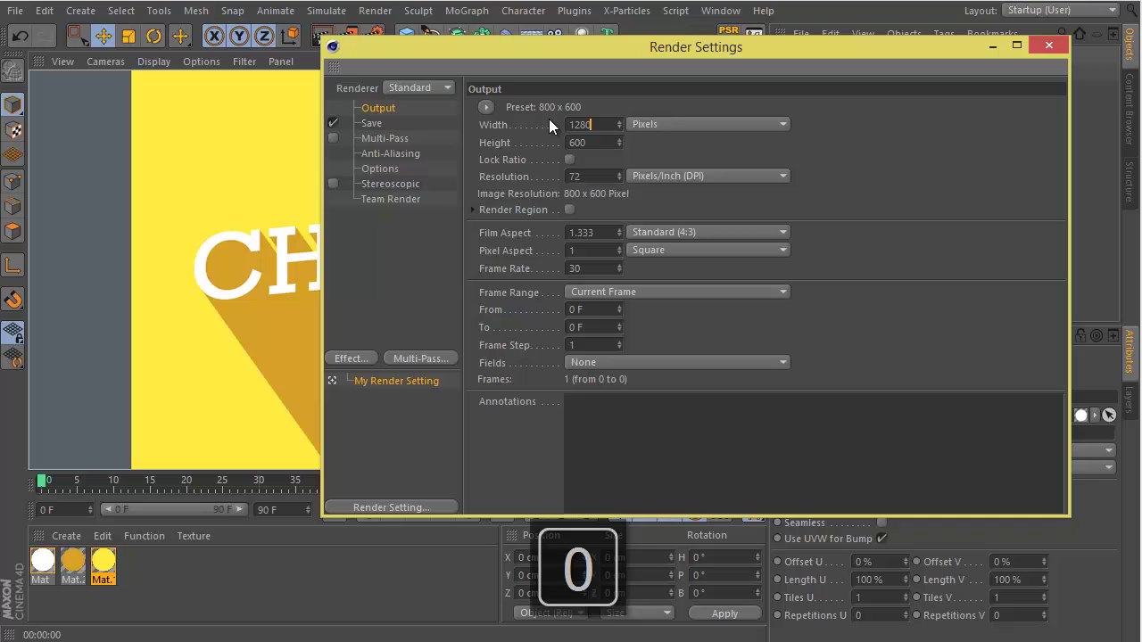
key("Tab")
type("720")
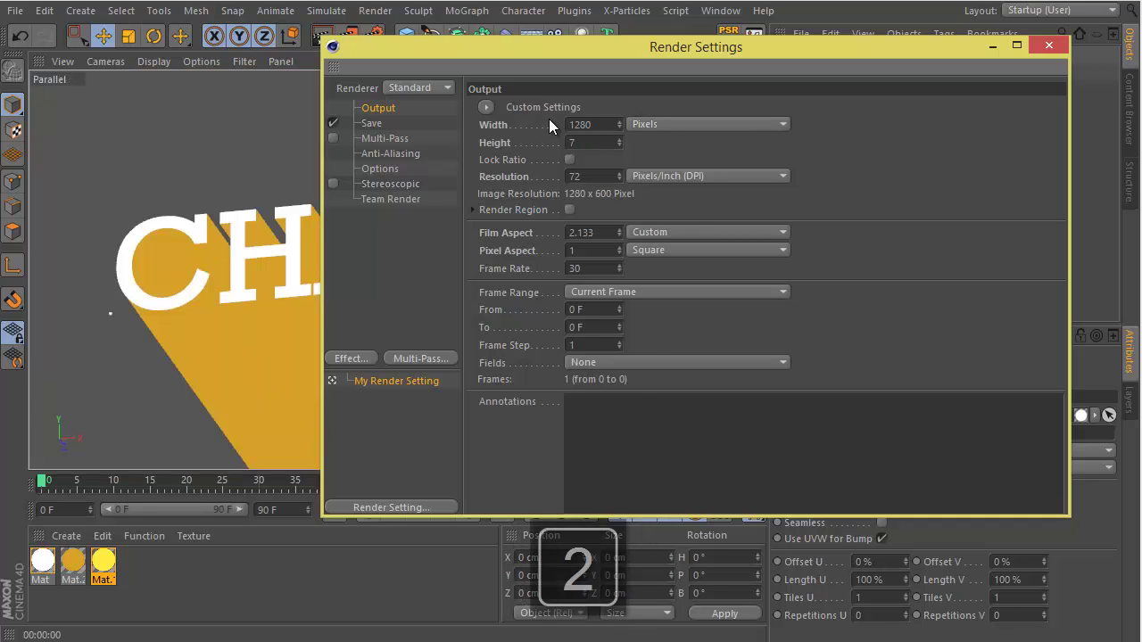
left_click(598, 173)
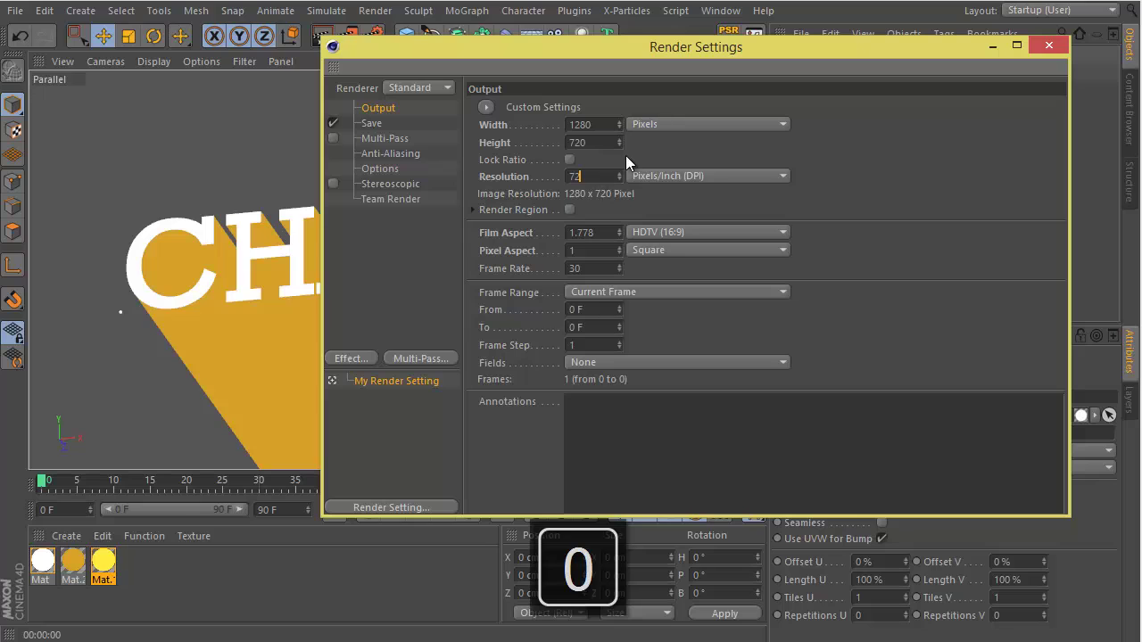
left_click(325, 27)
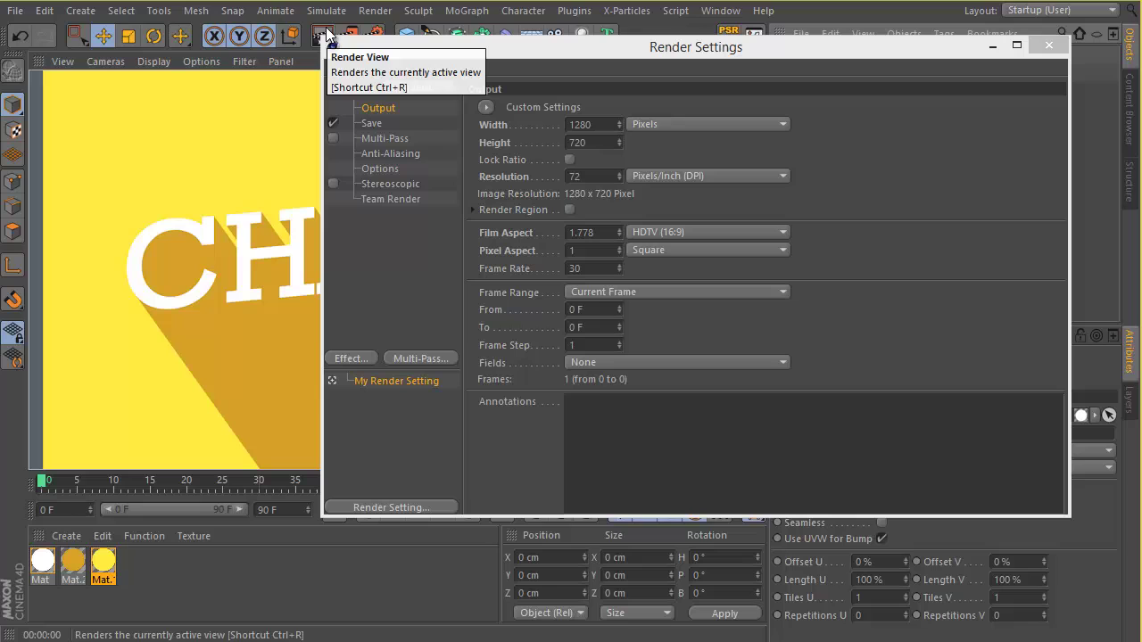
Step: Review the Save image formats, leaving the format as TIFF (PSD Layers)
left_click(372, 126)
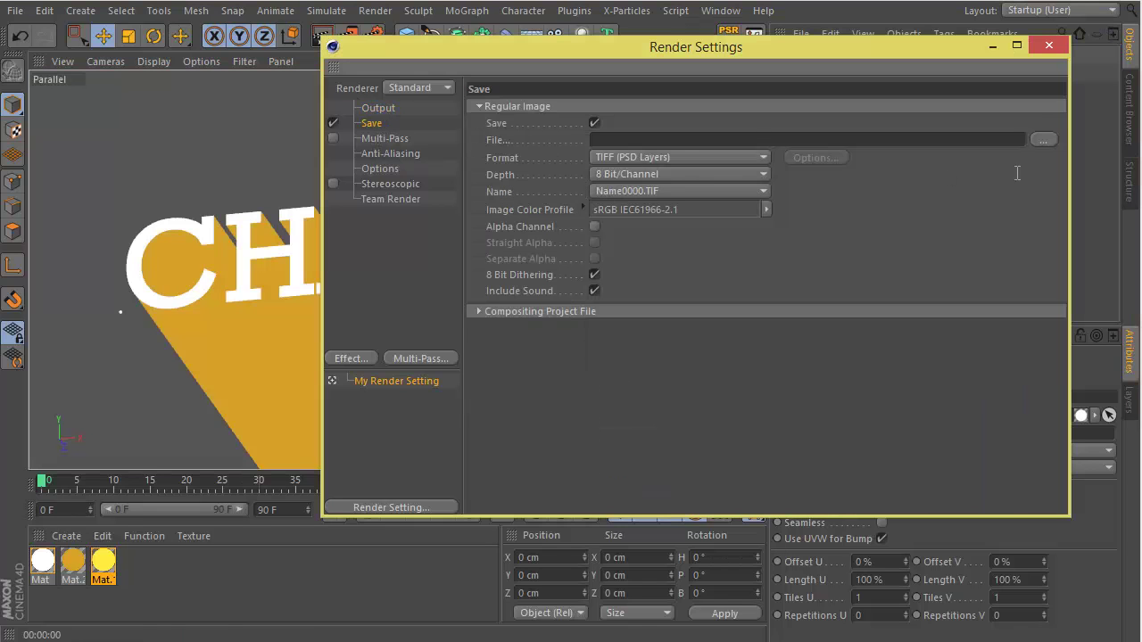
left_click(764, 157)
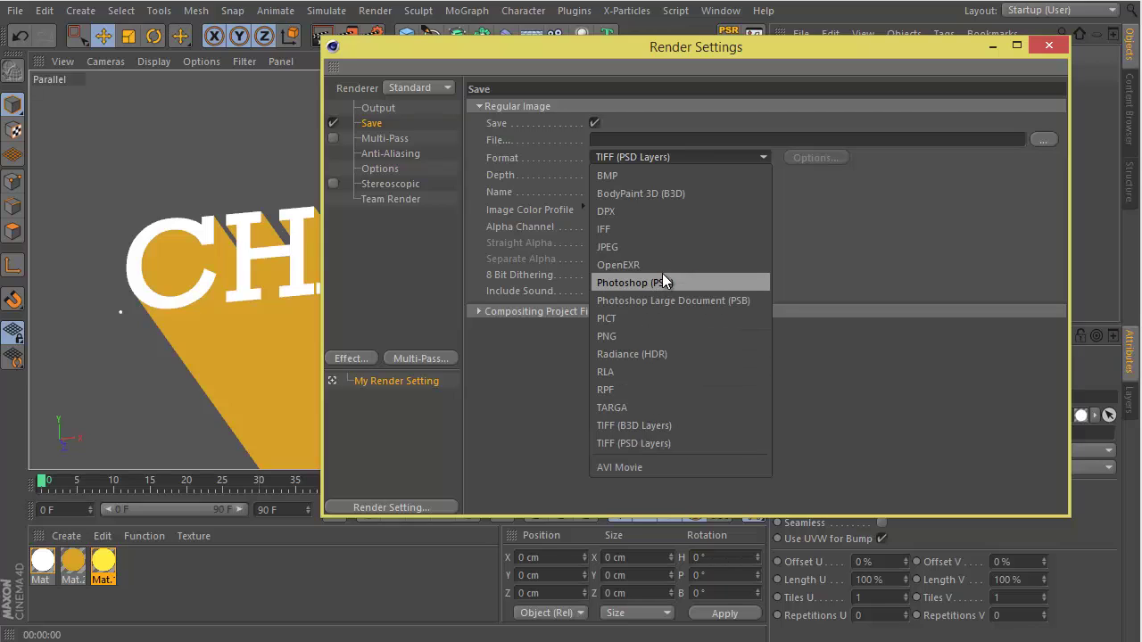
left_click(795, 251)
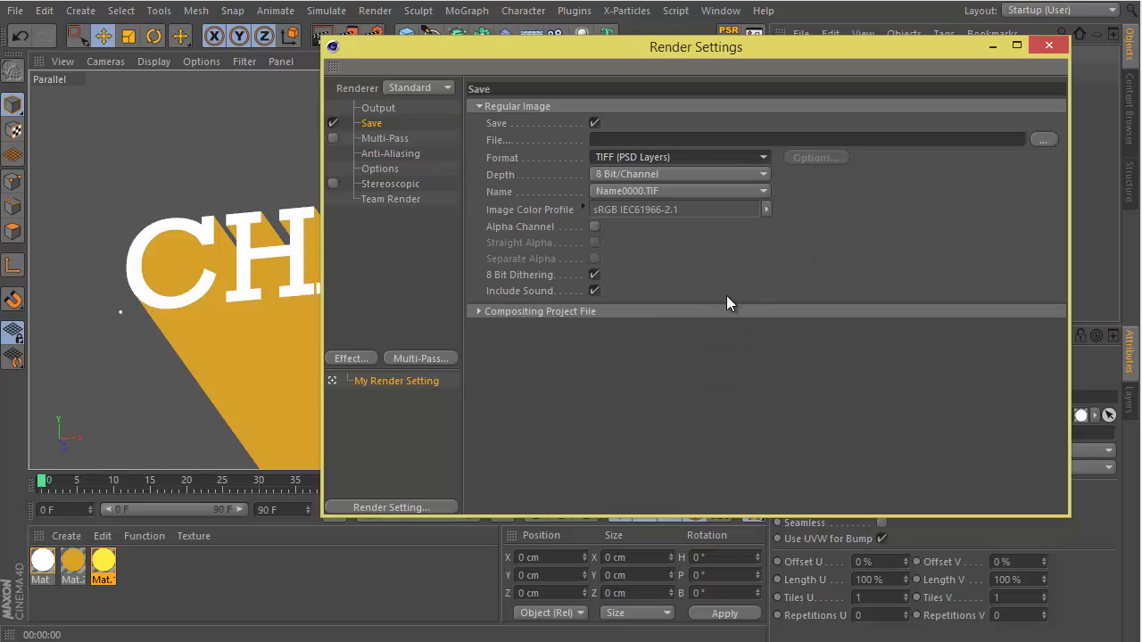
left_click(638, 157)
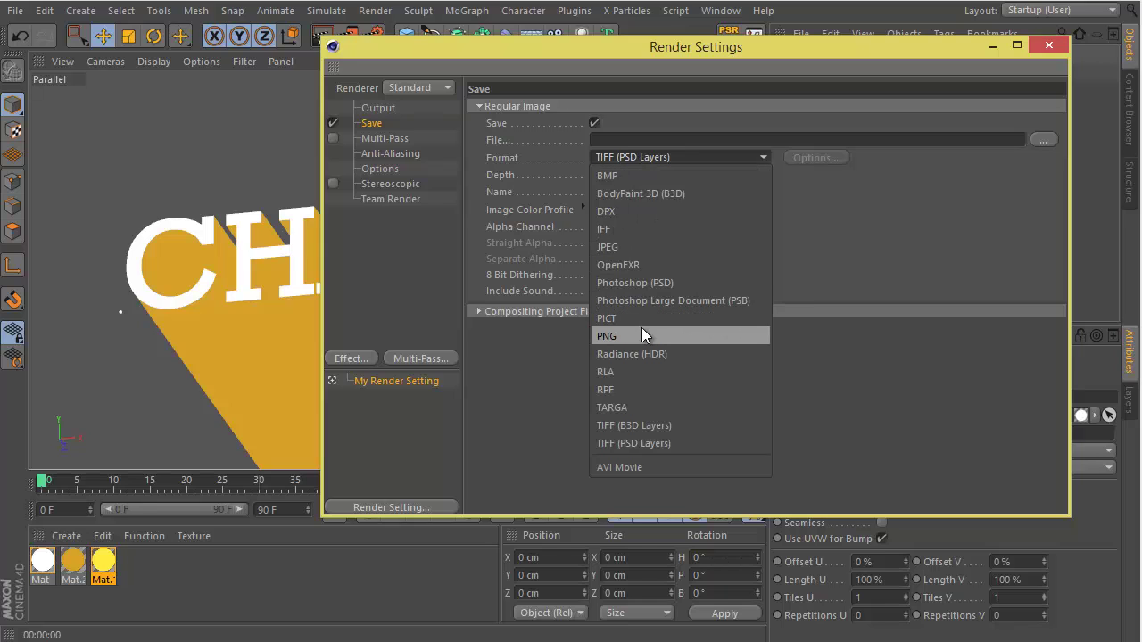
left_click(835, 259)
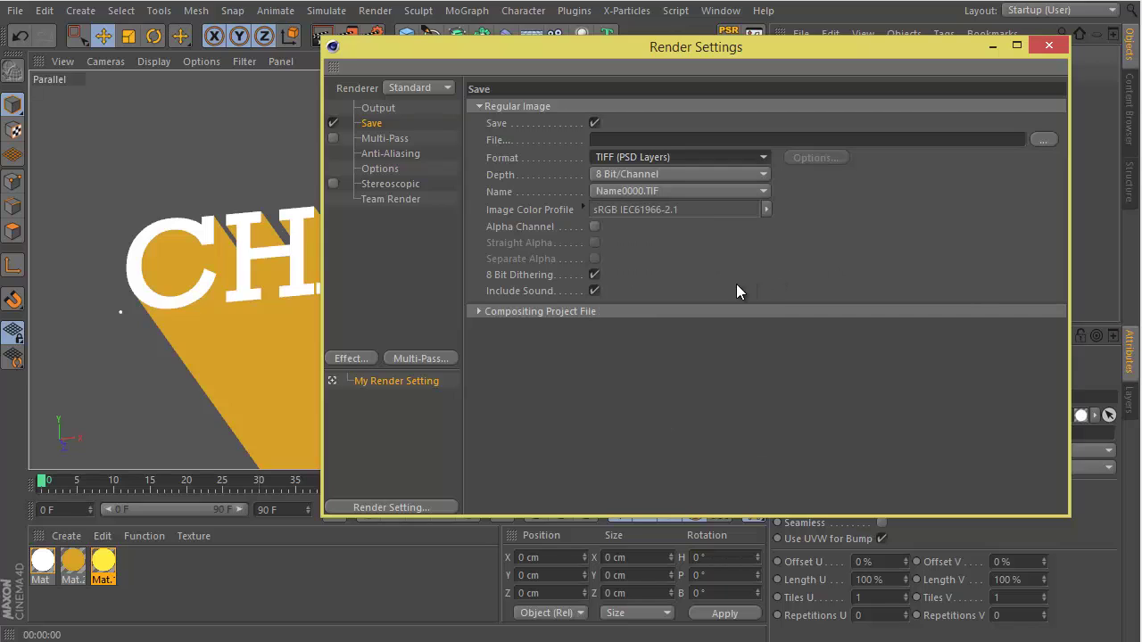
left_click(392, 108)
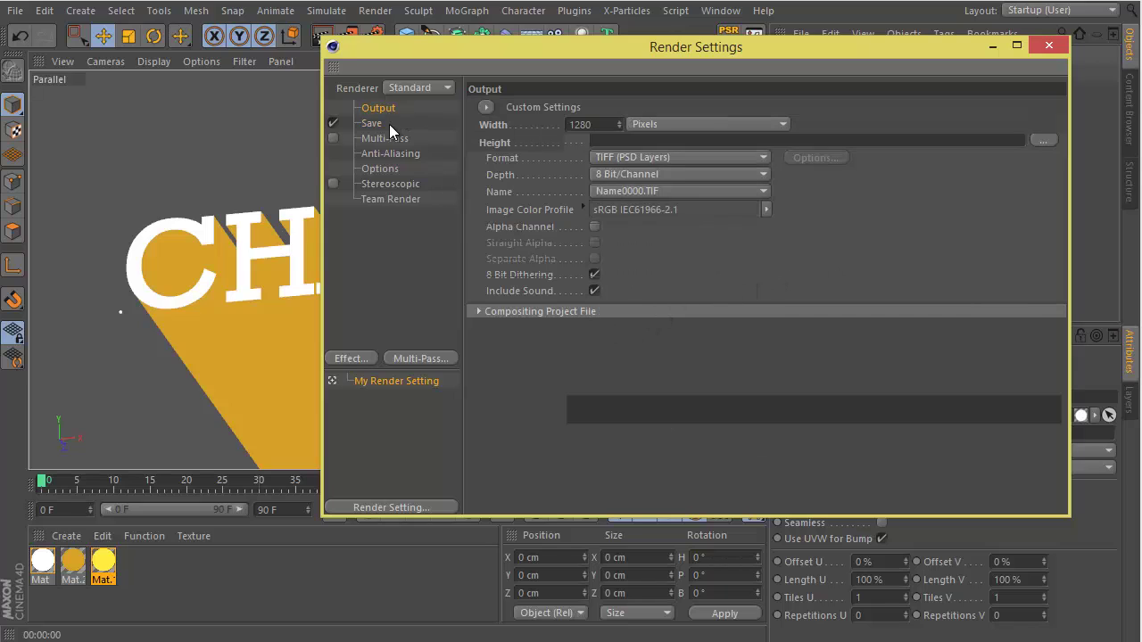
Step: Set the Frame Range to All Frames, 0 to 90
left_click(623, 292)
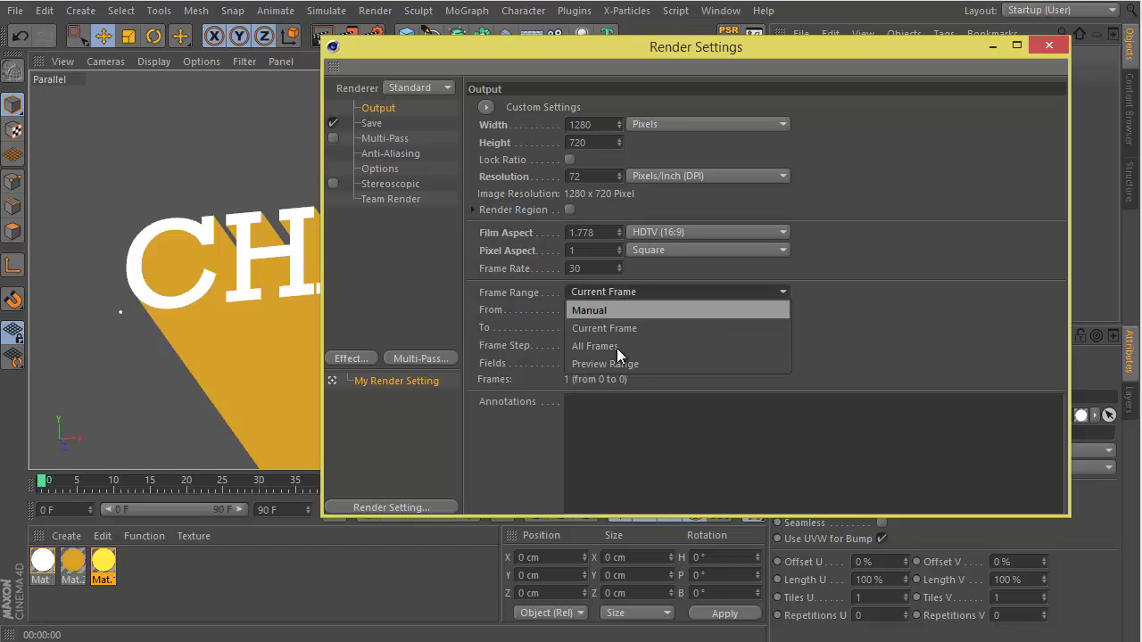
left_click(816, 305)
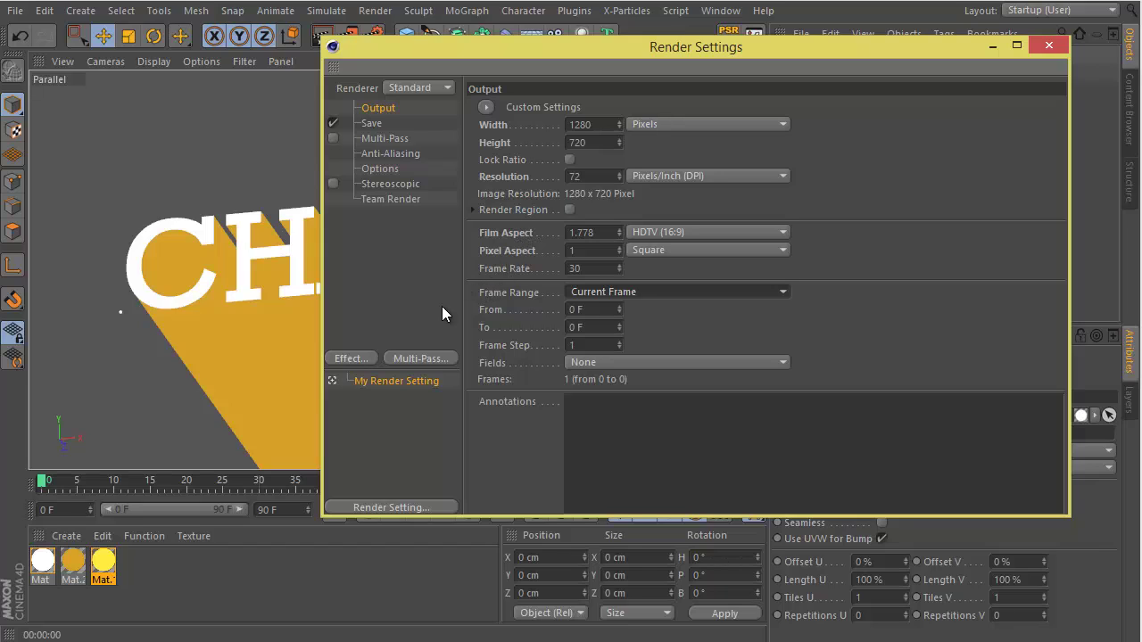
left_click(685, 295)
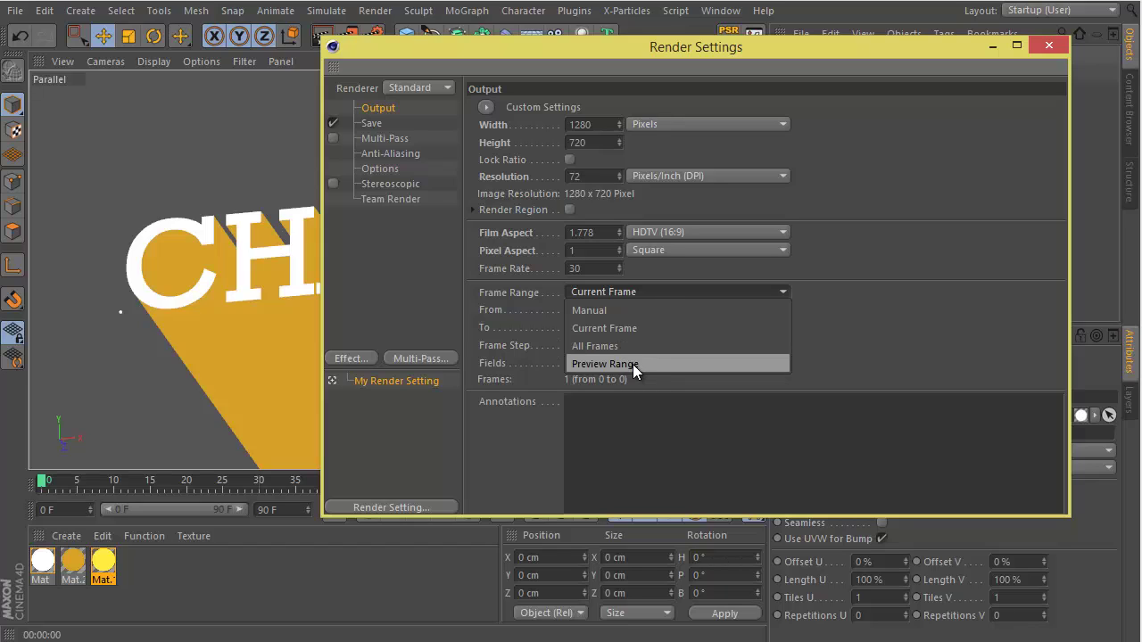
left_click(632, 348)
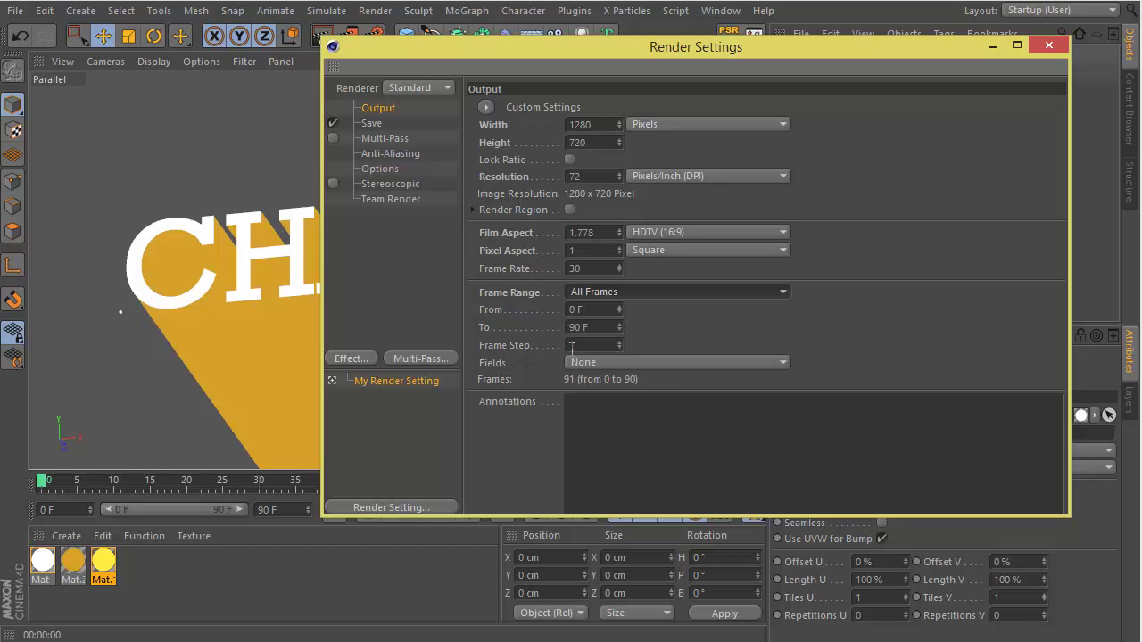
left_click(378, 124)
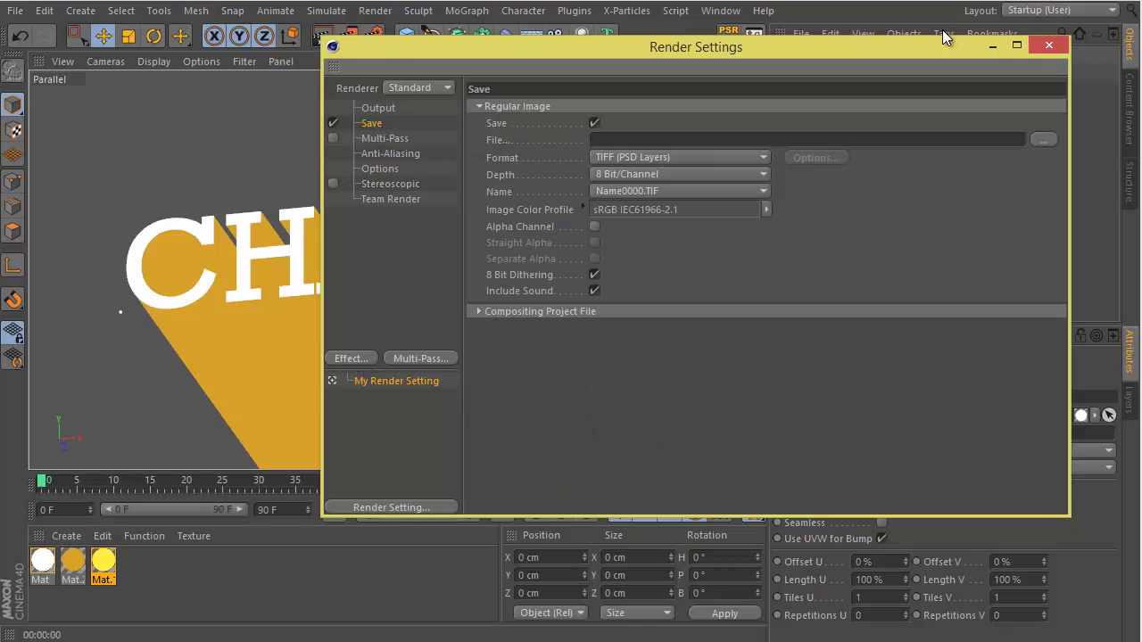
left_click_drag(924, 46, 1098, 56)
Step: Add an Ambient Occlusion render effect and compare previews before and after
key("ctrl+r")
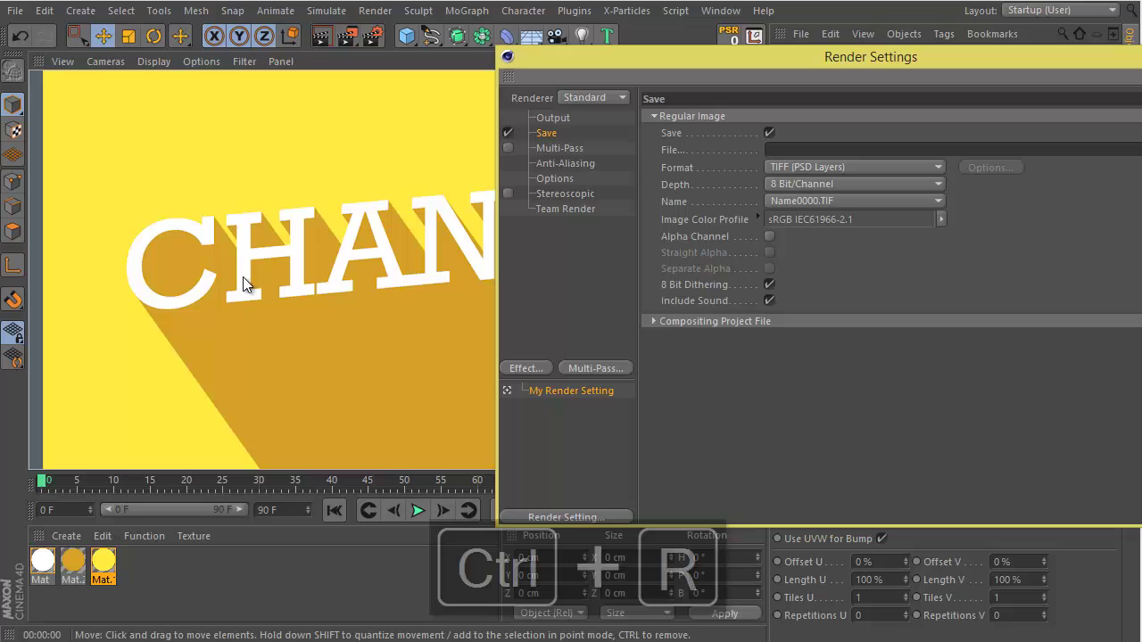
left_click(525, 368)
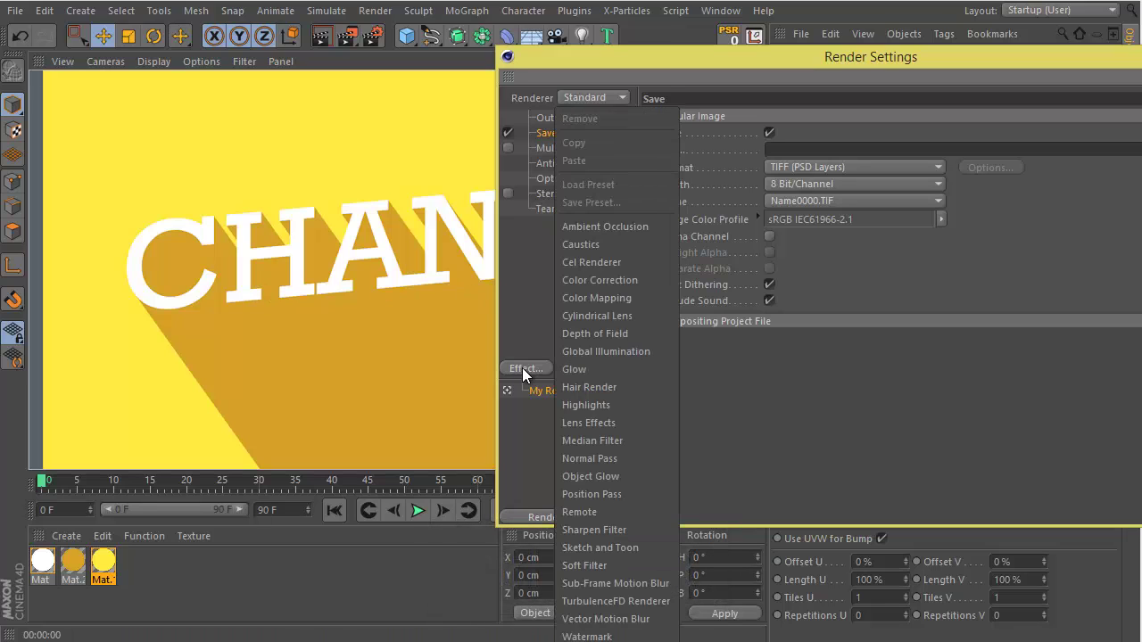
left_click(619, 229)
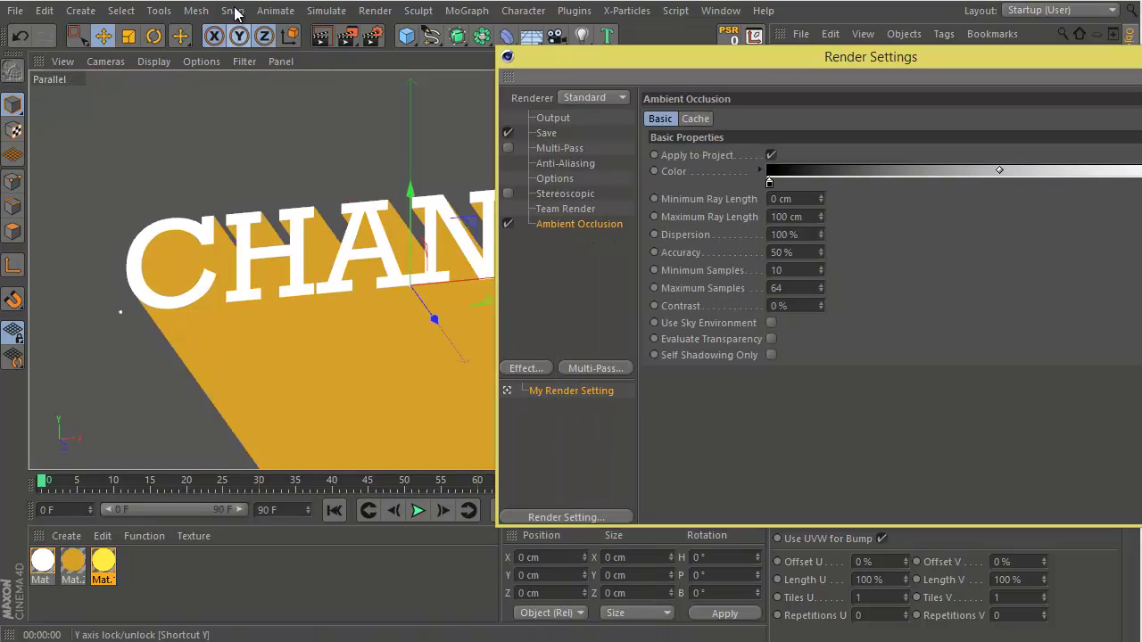
key("ctrl+r")
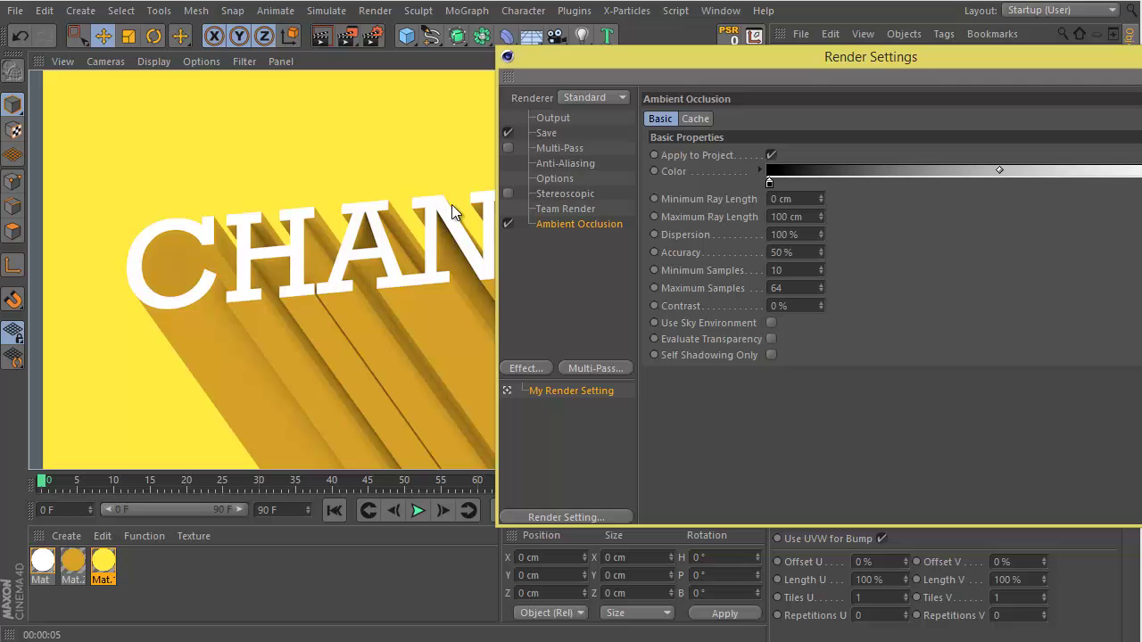
left_click_drag(658, 57, 366, 82)
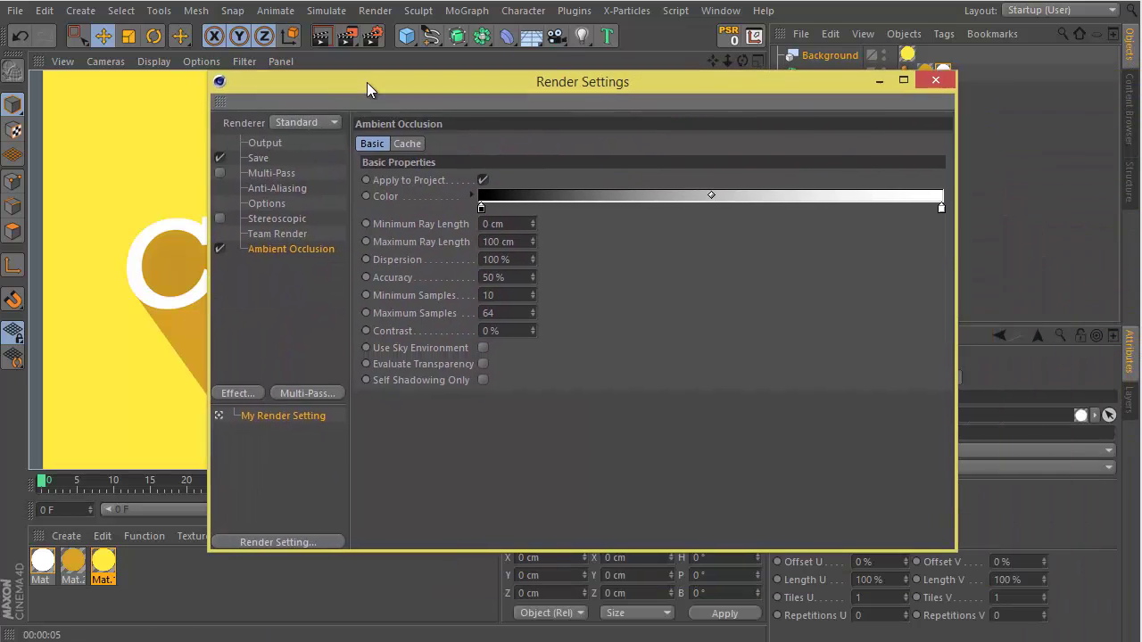
Step: Close Render Settings, show the MoText Letters tab, and bring up the MoGraph Effector submenu
left_click(917, 83)
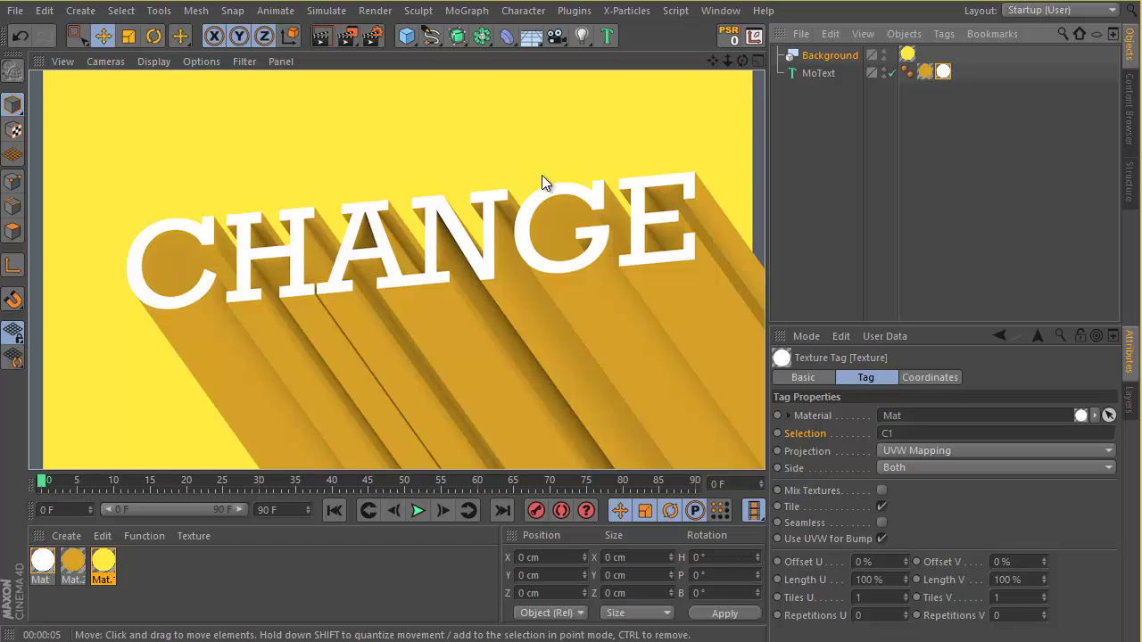
left_click(819, 73)
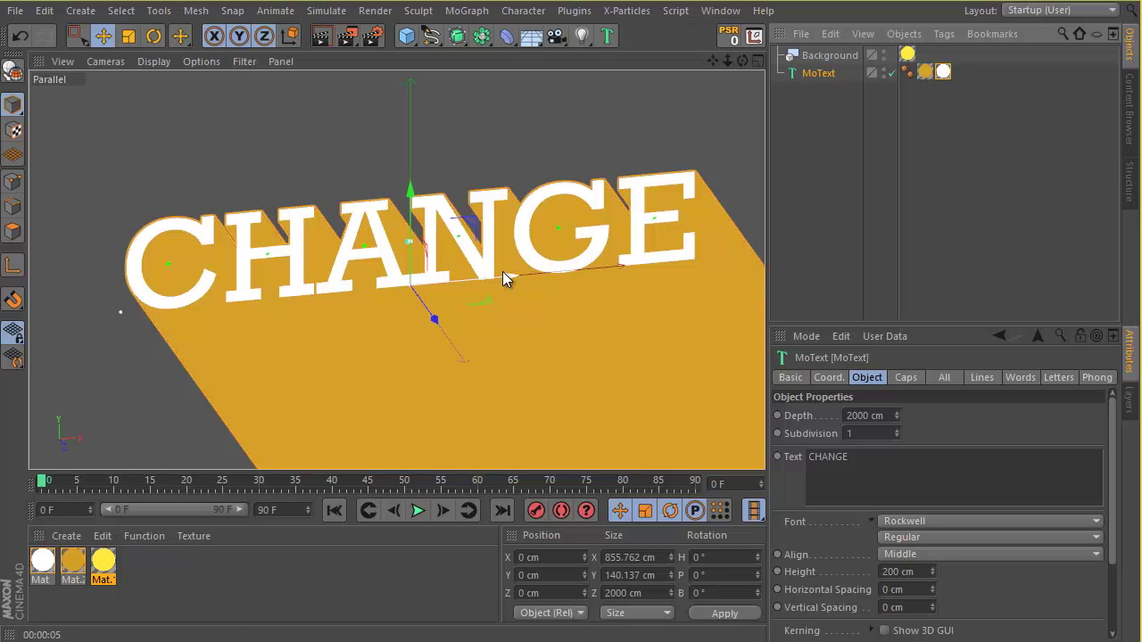
left_click(471, 11)
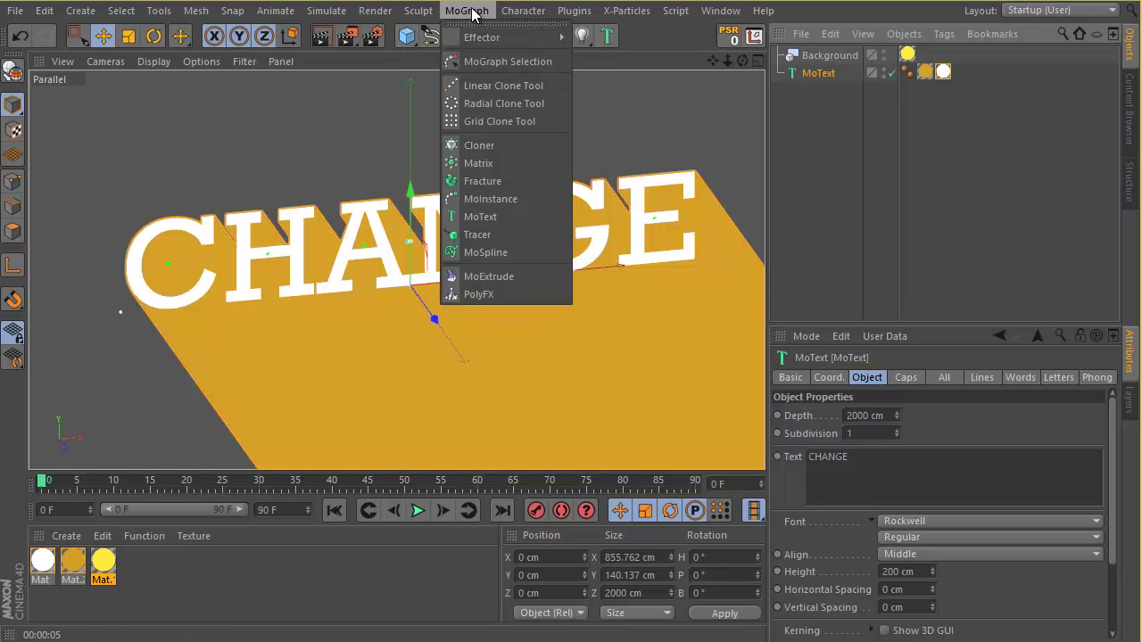
left_click(822, 86)
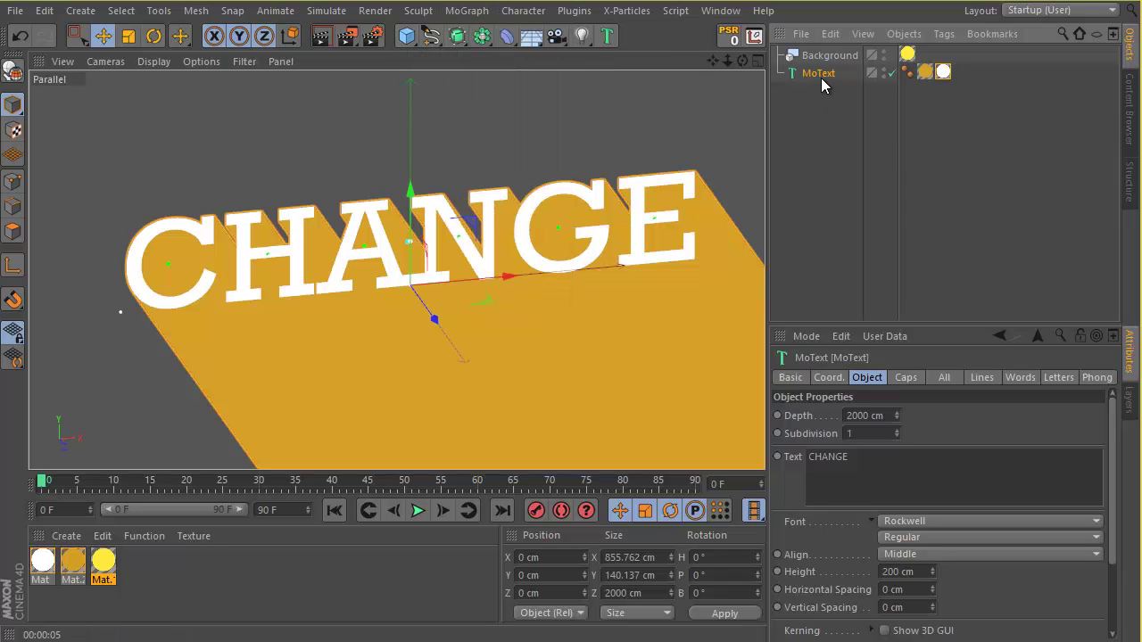
left_click(1061, 377)
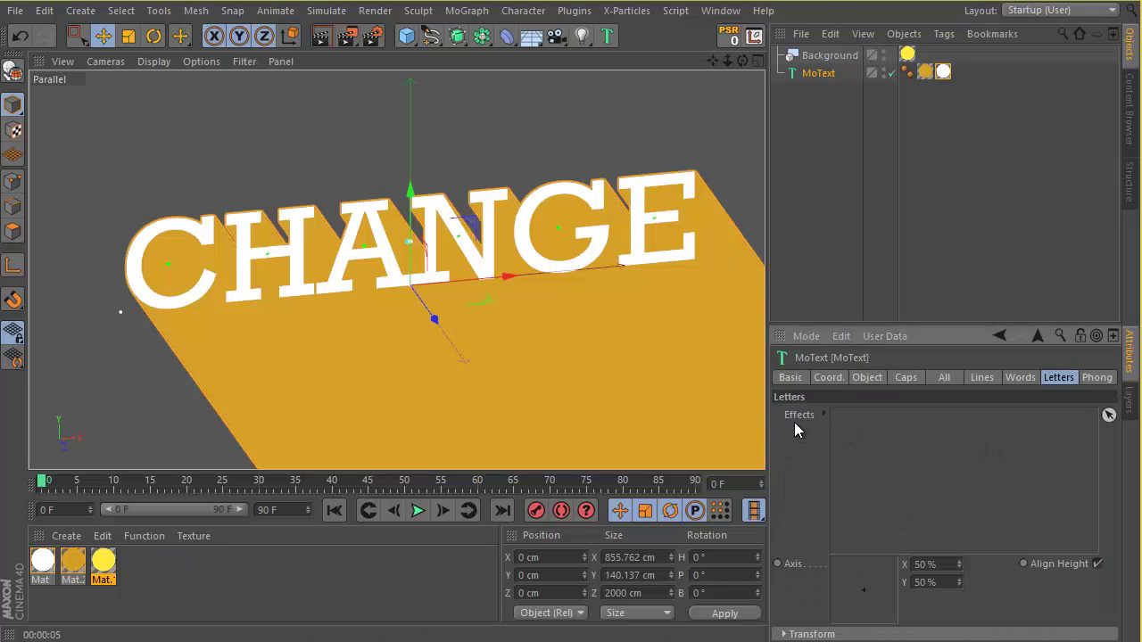
left_click(470, 15)
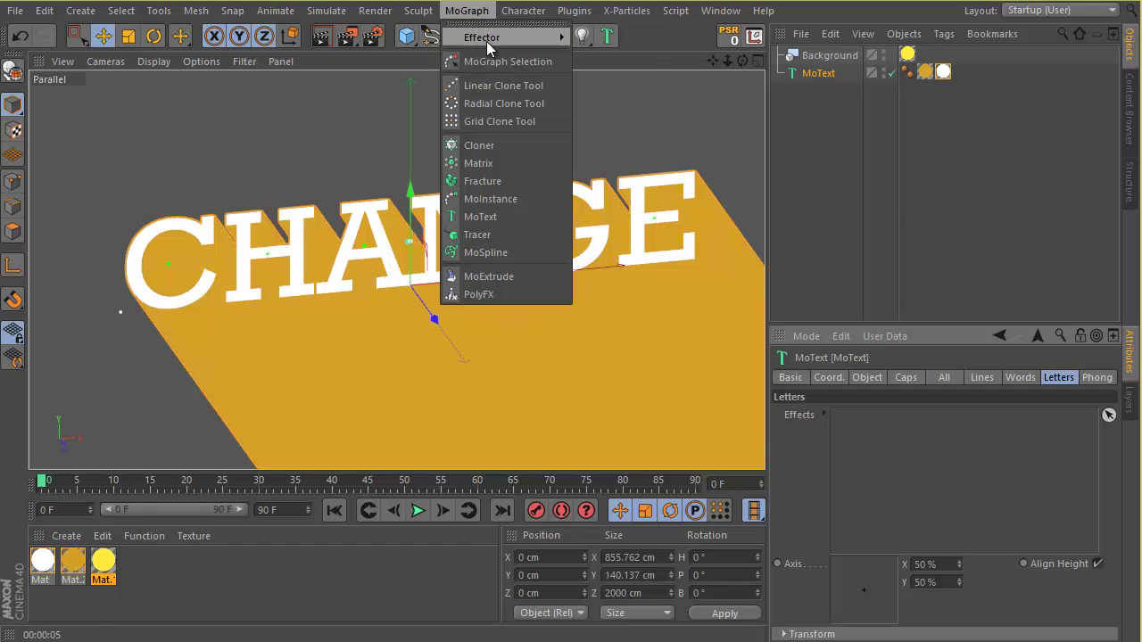
mouse_move(486, 41)
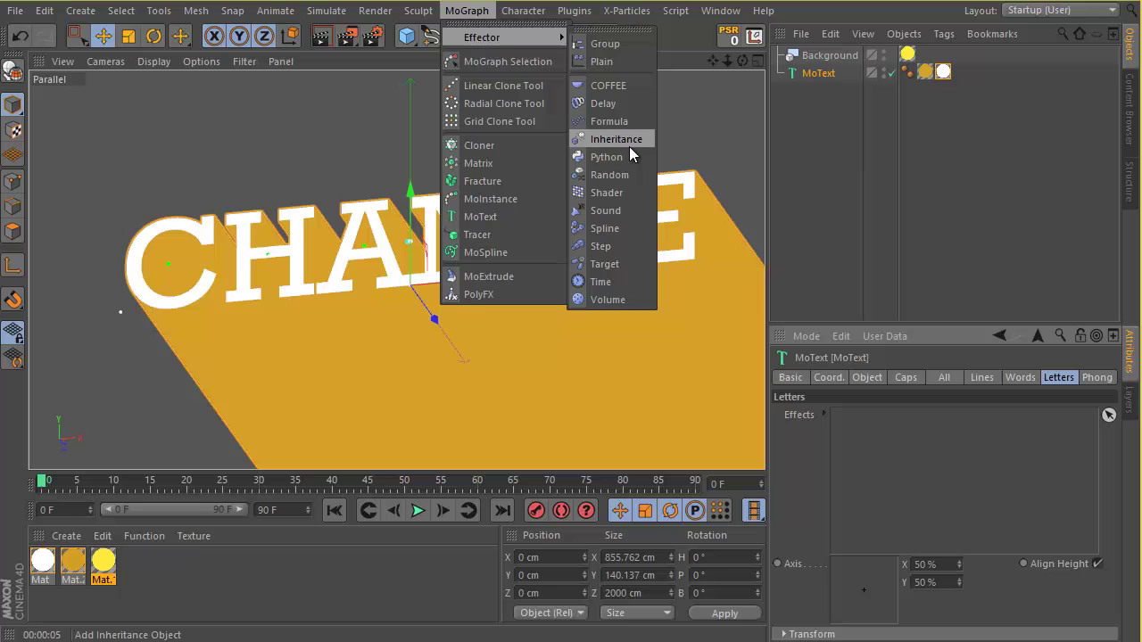
Step: Add a Plain effector and test how its strength moves the CHANGE letters
left_click(625, 62)
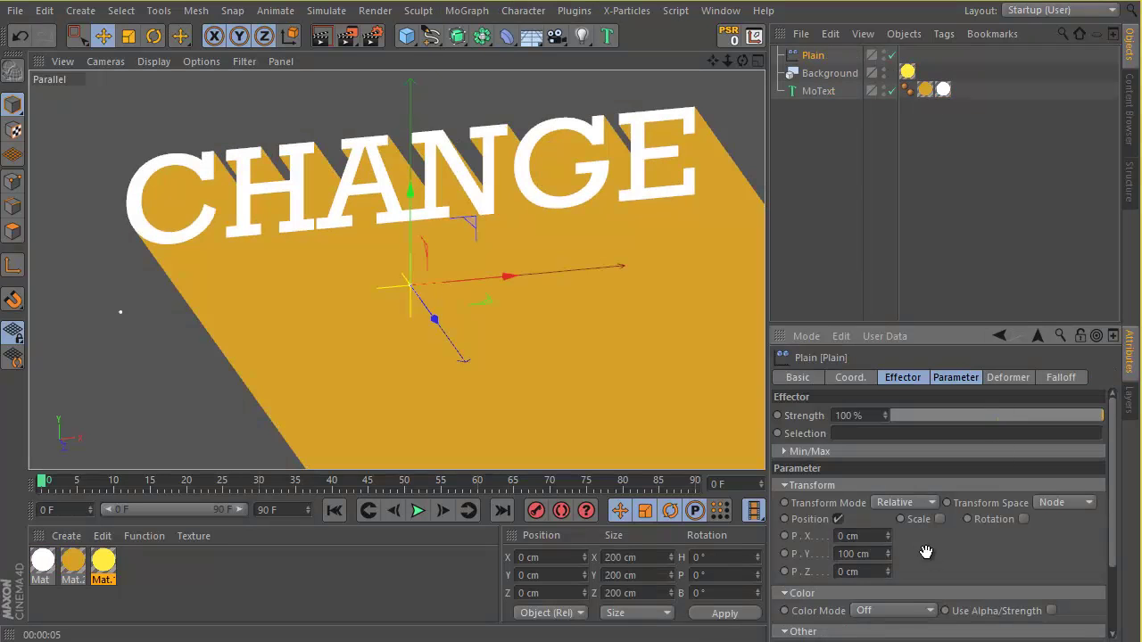
scroll(925, 517, "down", 2)
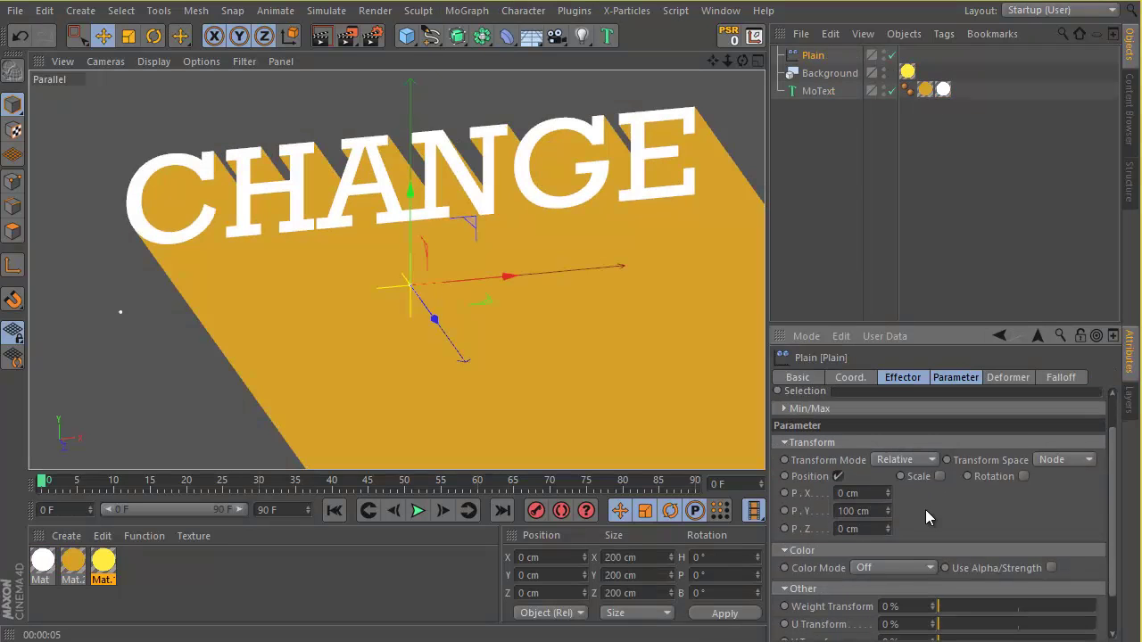
left_click(897, 381)
left_click_drag(930, 413, 1136, 422)
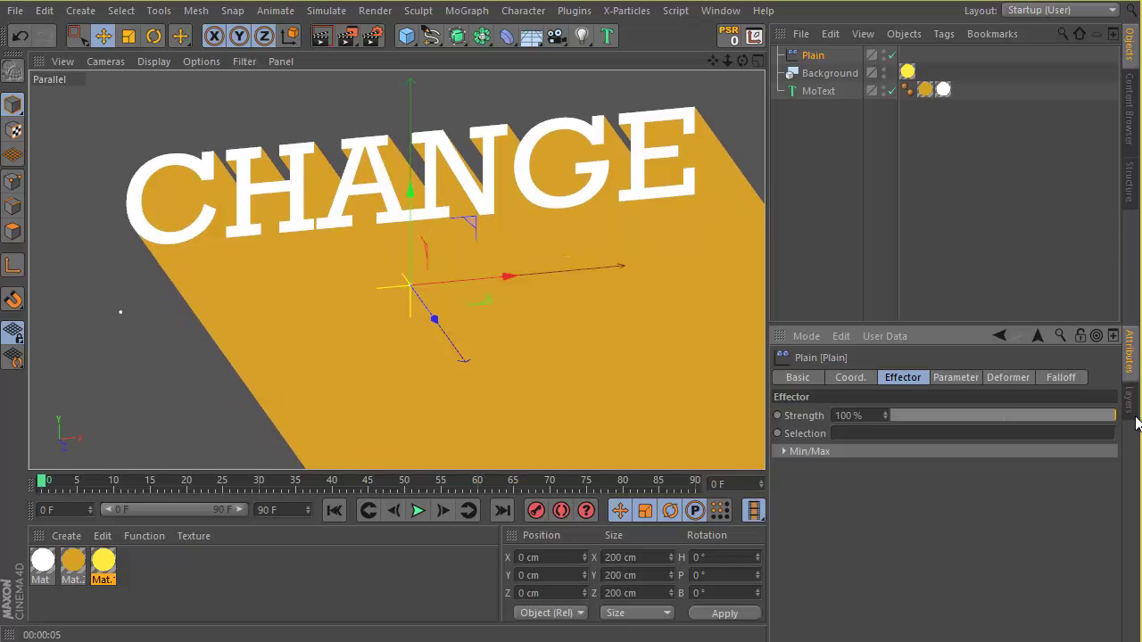
Step: Set the Plain effector's P.Y to 0 cm and P.Z to about 1207 cm, pushing letters out of view
left_click(960, 379)
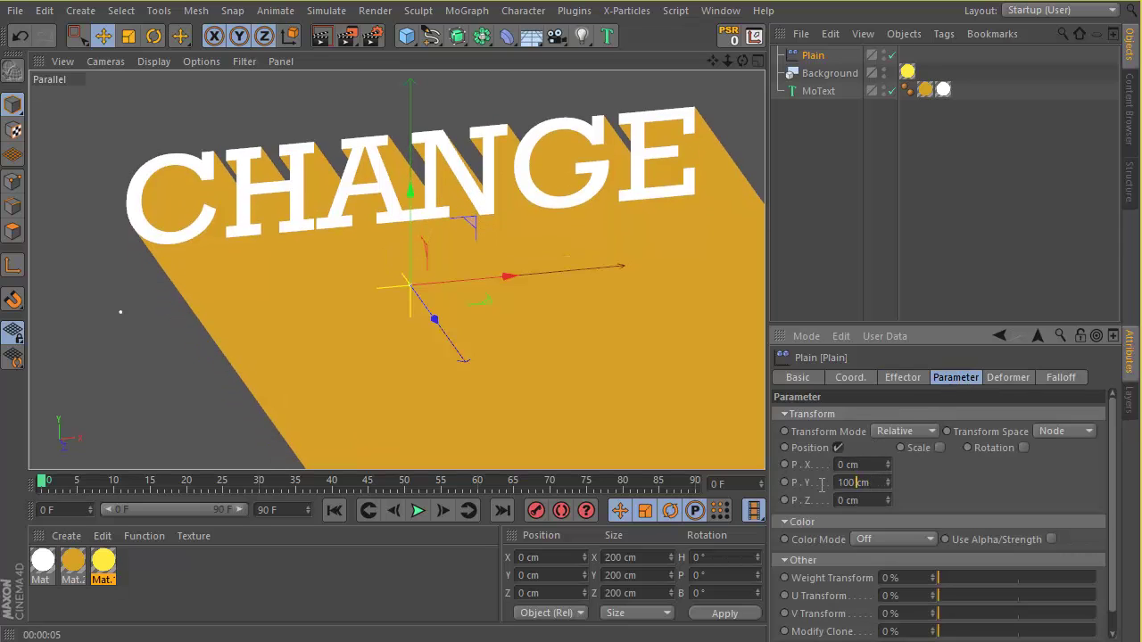
type("0")
key("Return")
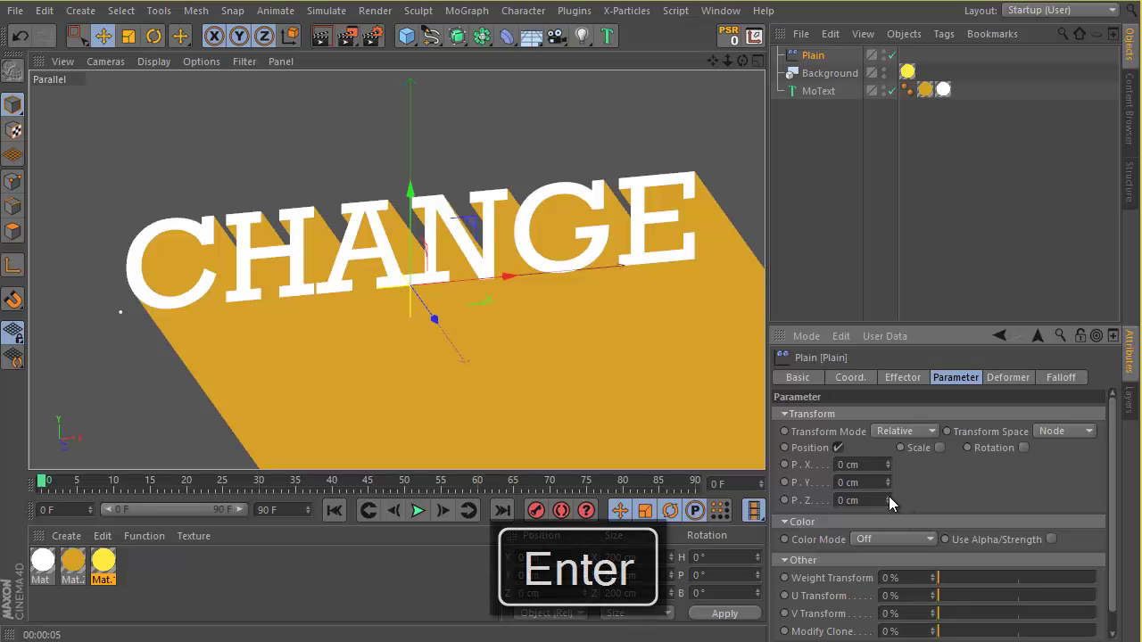
mouse_move(889, 500)
left_mouse_down()
mouse_move(903, 488)
mouse_move(896, 450)
mouse_move(890, 500)
left_mouse_up()
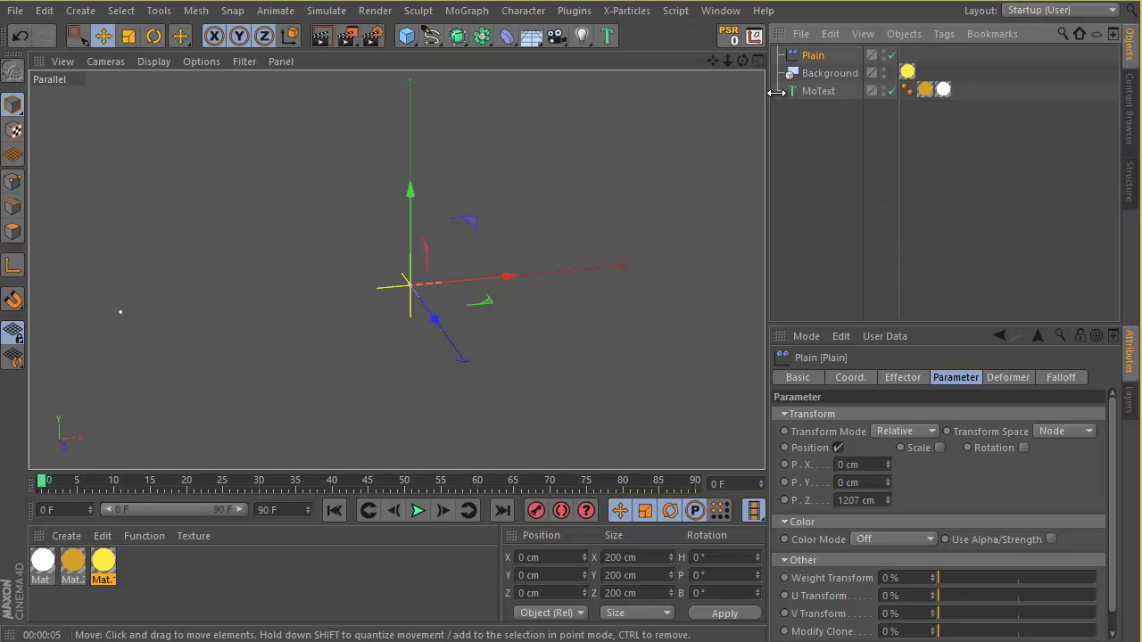
Step: Give the Plain effector a Linear falloff facing -X and move it to X -13.891 cm
left_click(1055, 379)
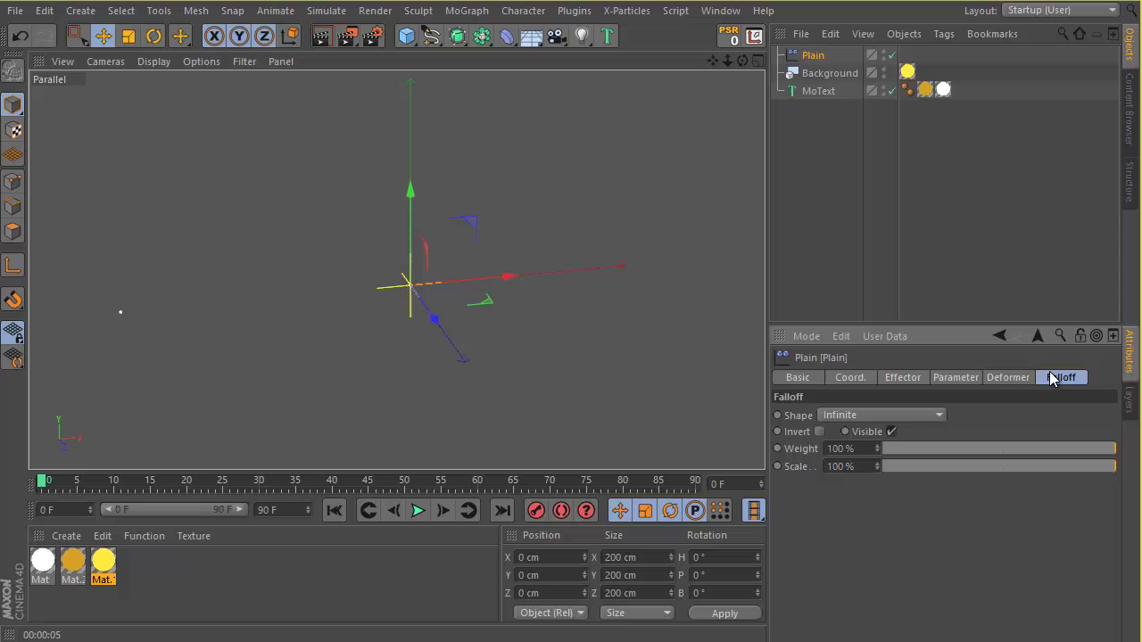
left_click(883, 416)
left_click(873, 516)
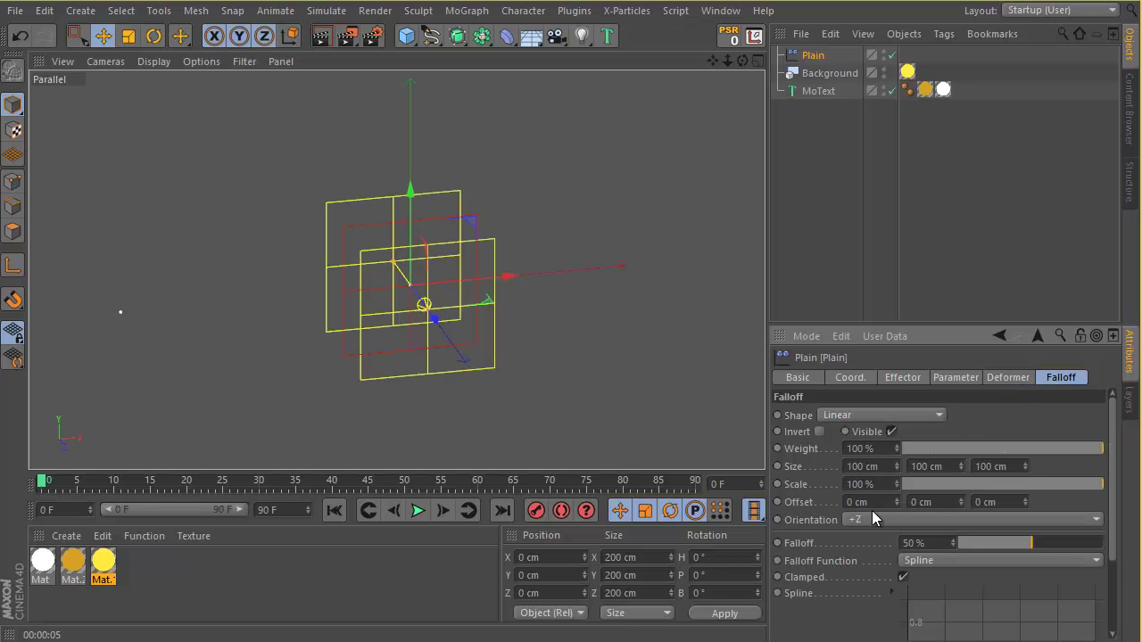
left_click(871, 519)
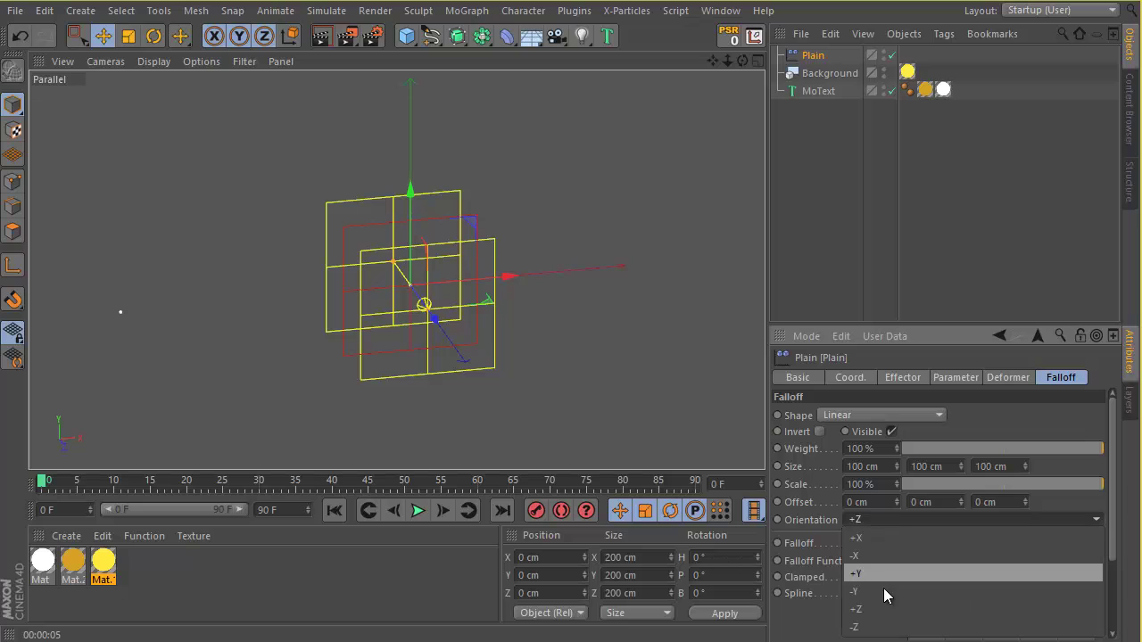
left_click(908, 538)
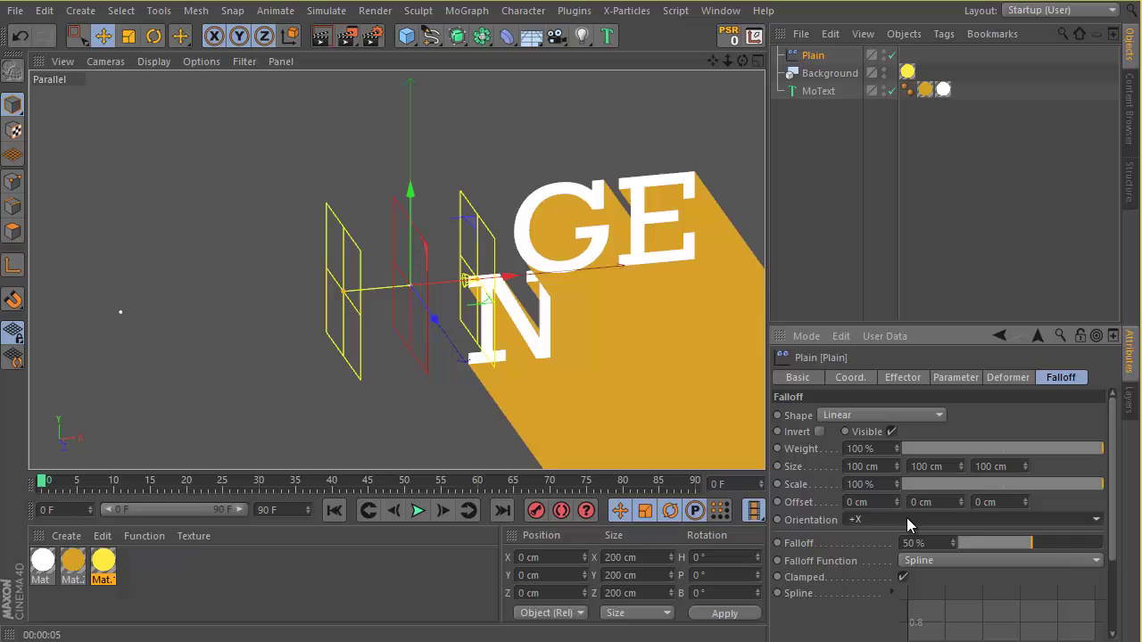
left_click(906, 518)
left_click(907, 555)
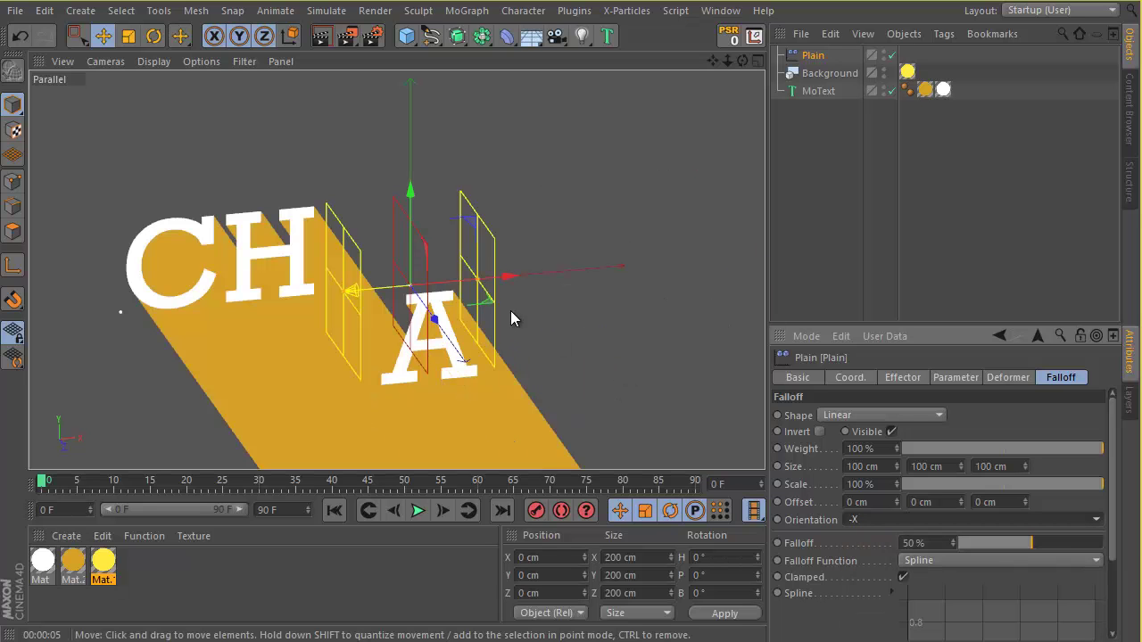
left_click_drag(508, 278, 480, 212)
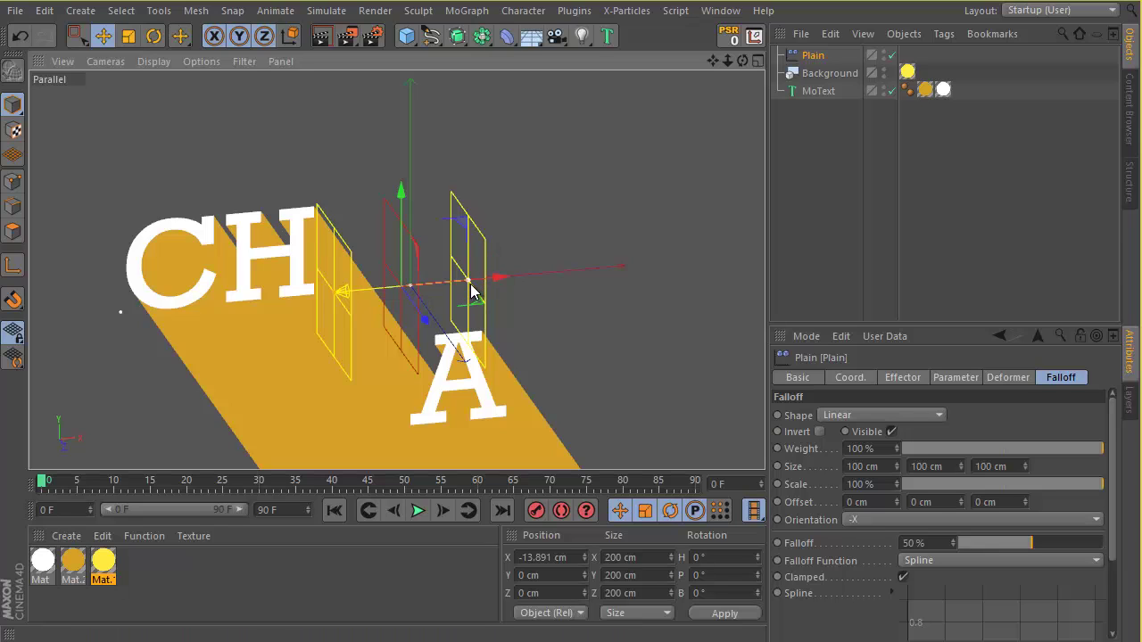
Step: Scale the falloff box to 392.956 cm and park the effector at X -364 cm on frame 0
left_click_drag(471, 285, 727, 259)
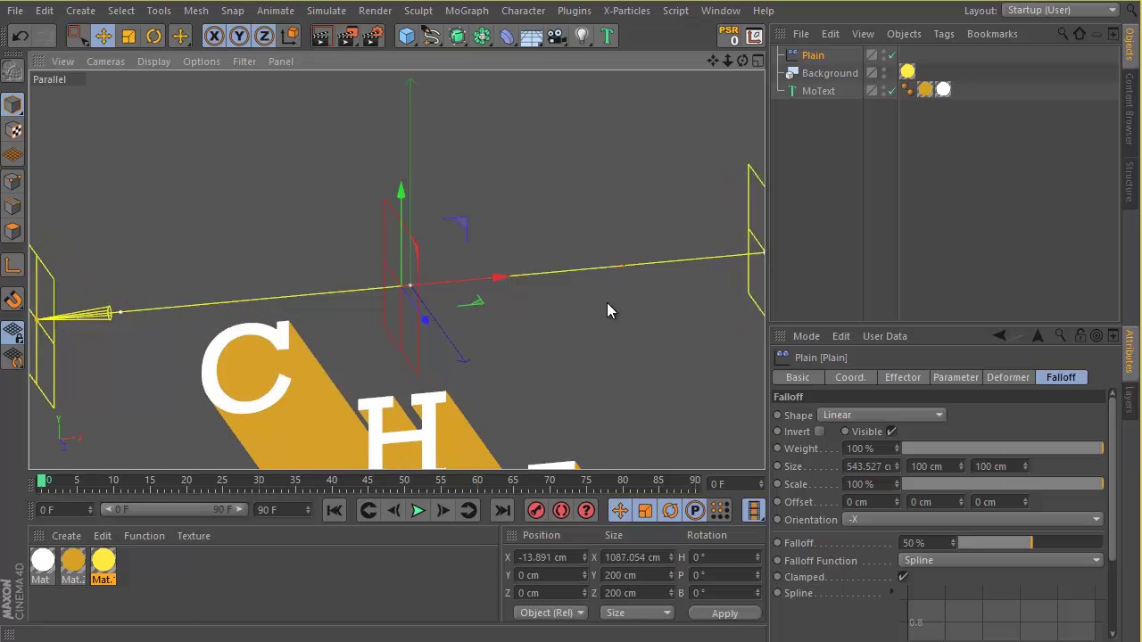
left_click_drag(739, 242, 662, 231)
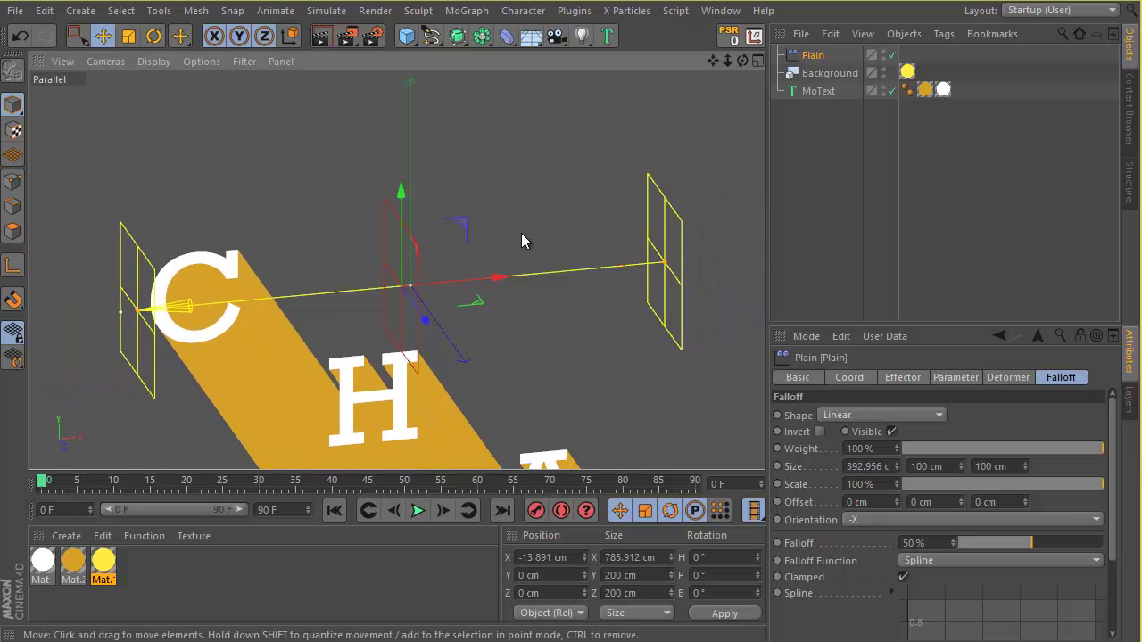
left_click_drag(529, 284, 246, 160)
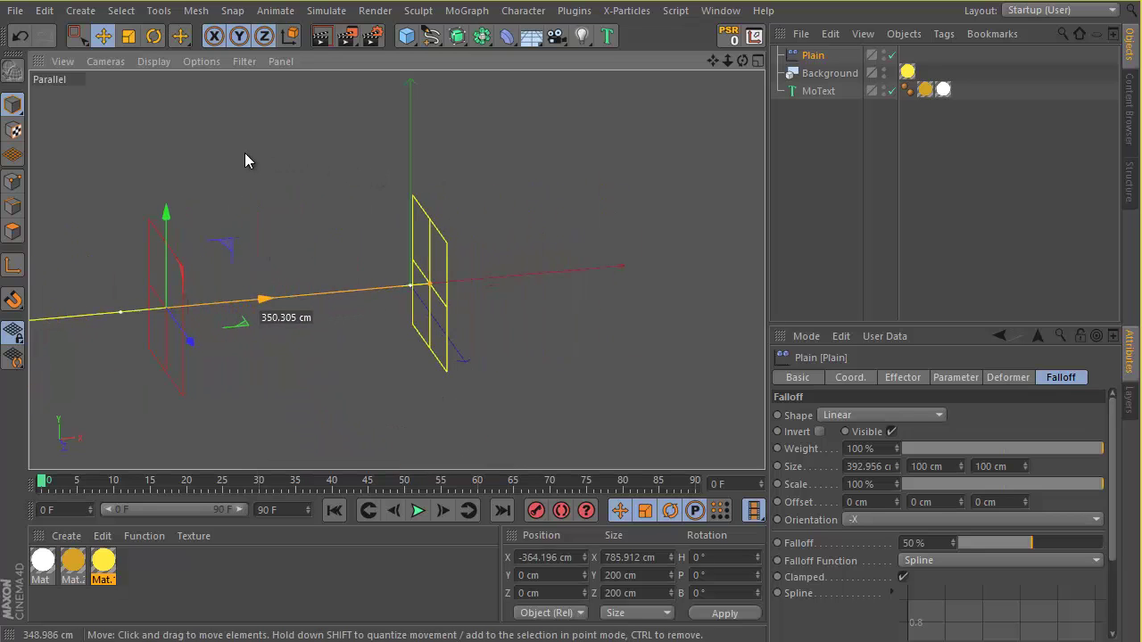
left_click_drag(247, 161, 246, 161)
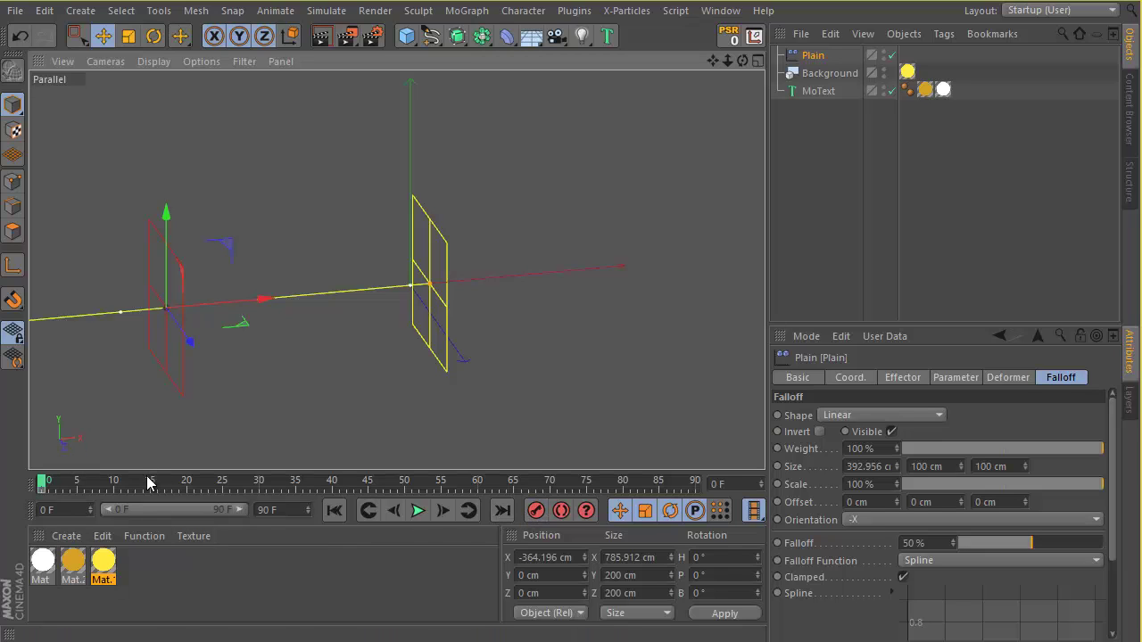
Step: At frame 30, move the Plain effector to X 884 cm to reveal all of CHANGE
left_click_drag(156, 485, 253, 483)
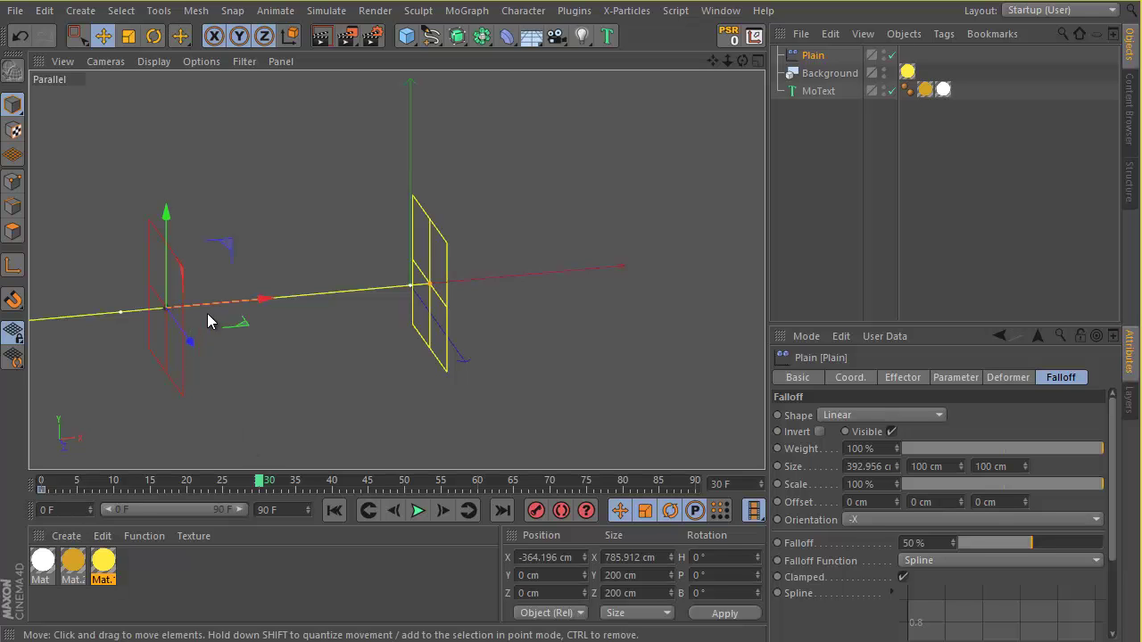
left_click_drag(222, 305, 614, 314)
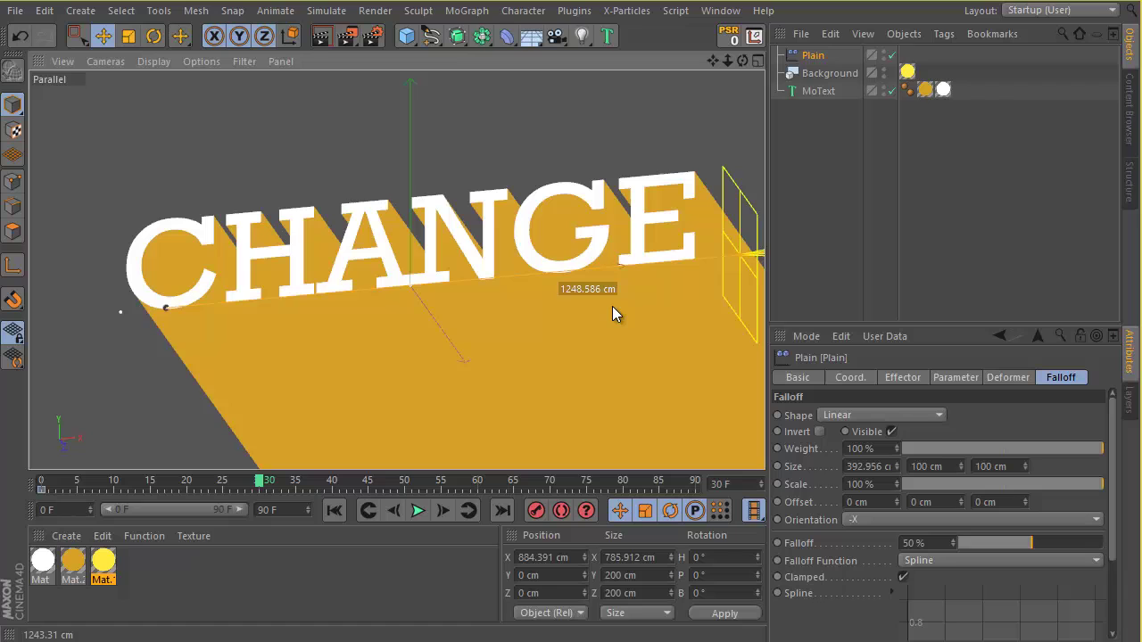
left_click_drag(613, 307, 612, 308)
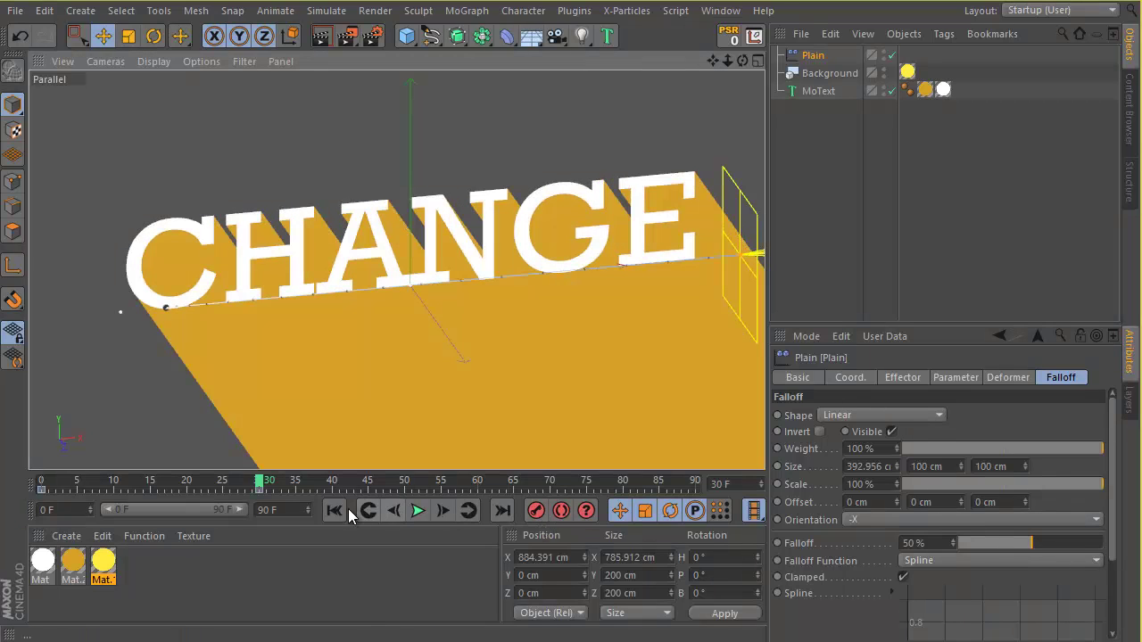
Step: Play and scrub the animation from frame 0 to check the letter-by-letter reveal
left_click(337, 510)
left_click(417, 510)
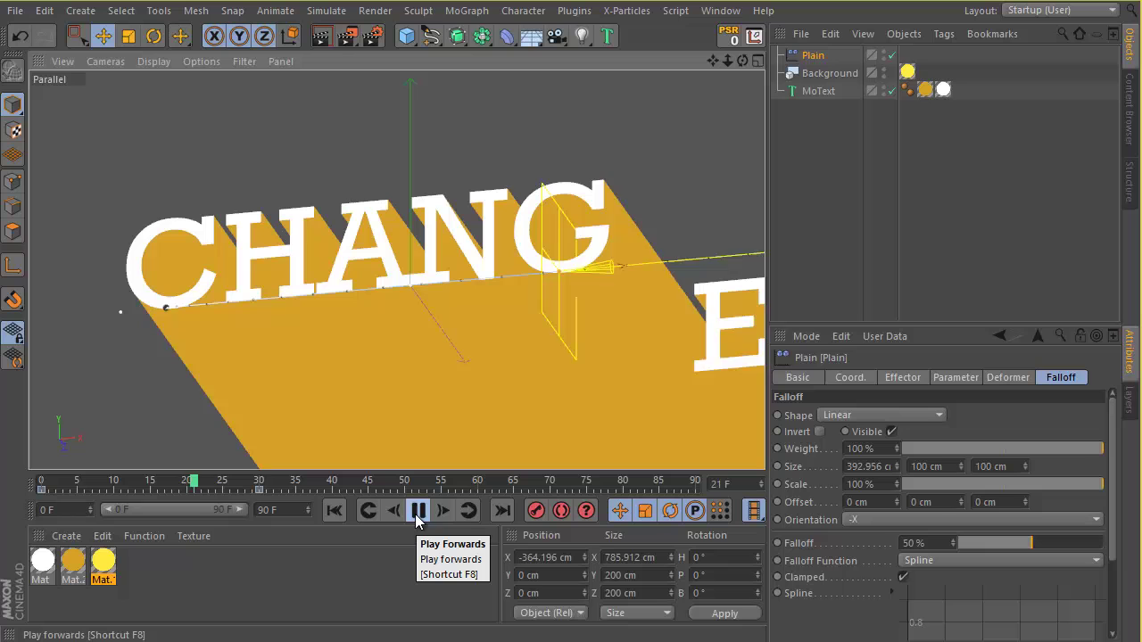
left_click(418, 510)
mouse_move(265, 469)
left_mouse_down()
mouse_move(71, 486)
mouse_move(155, 496)
mouse_move(348, 486)
mouse_move(94, 443)
mouse_move(274, 458)
left_mouse_up()
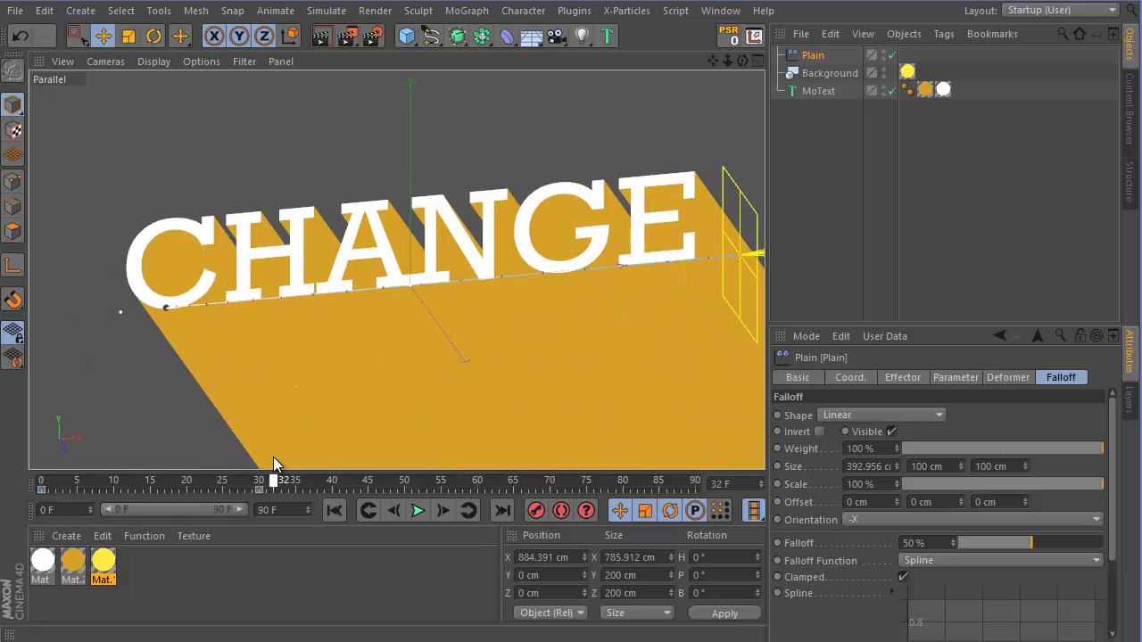
left_click(814, 92)
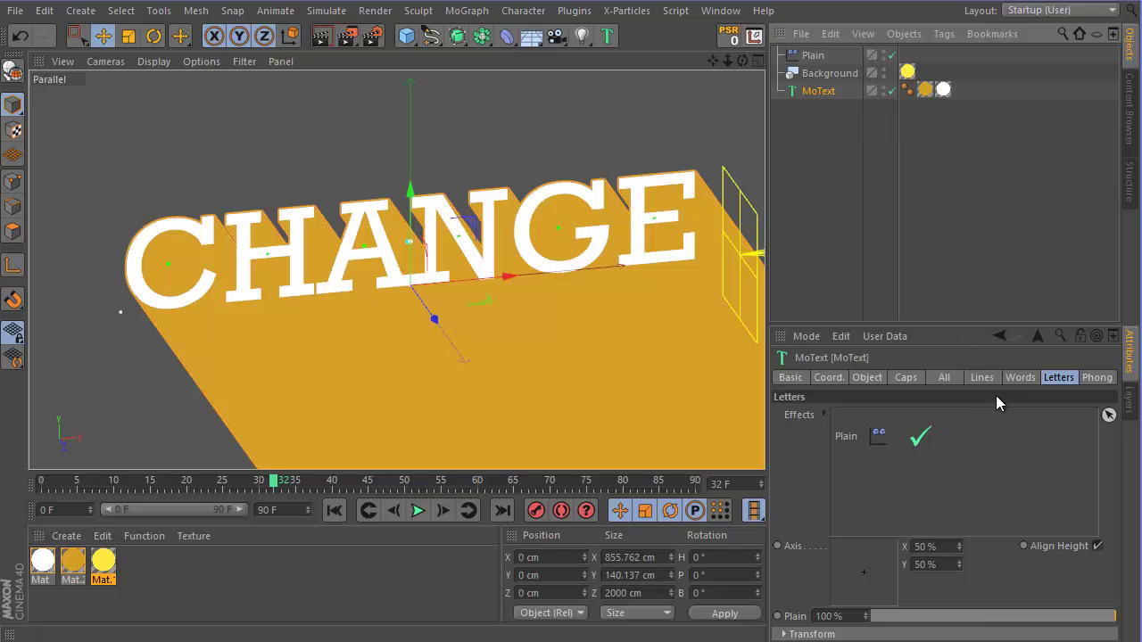
Step: Add a Delay effector and show its strength and mode parameters
left_click(464, 11)
mouse_move(512, 40)
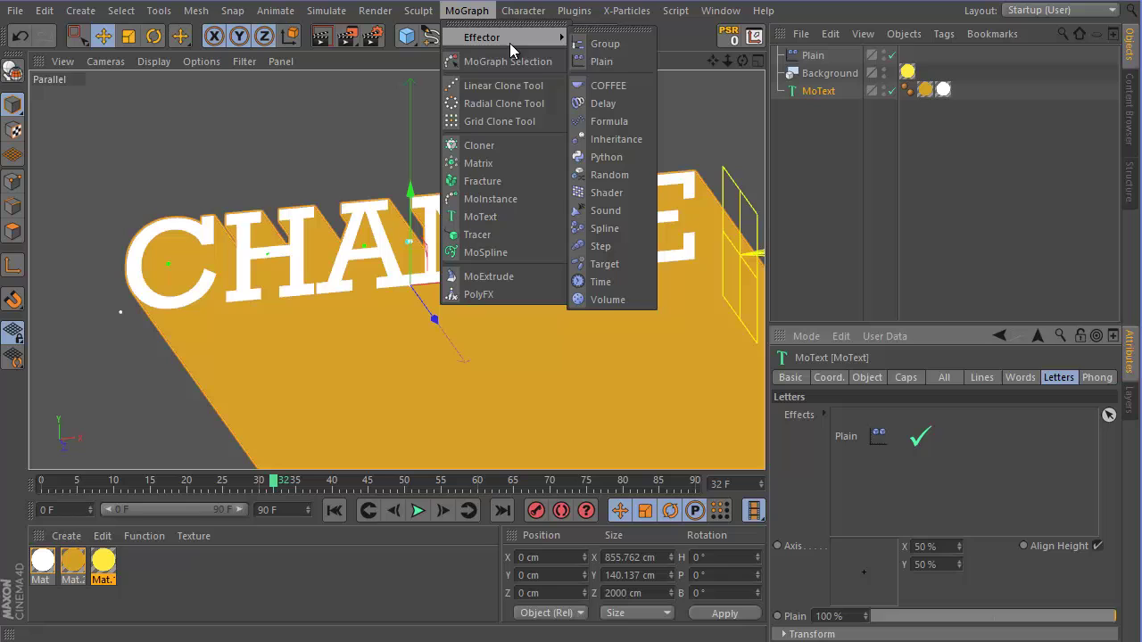
left_click(614, 107)
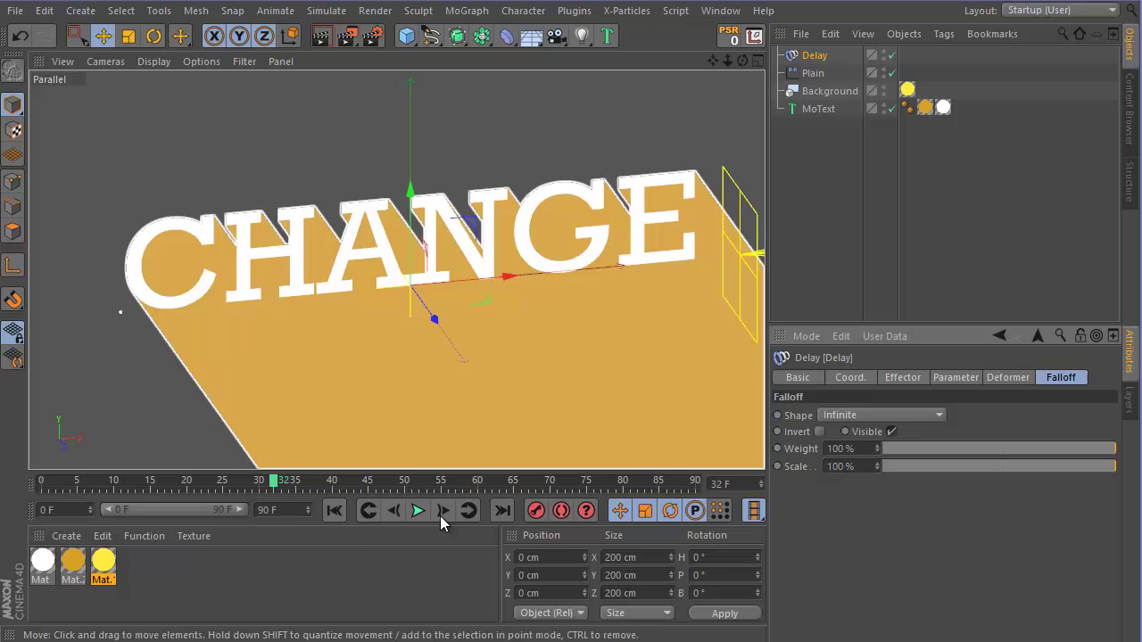
left_click(334, 511)
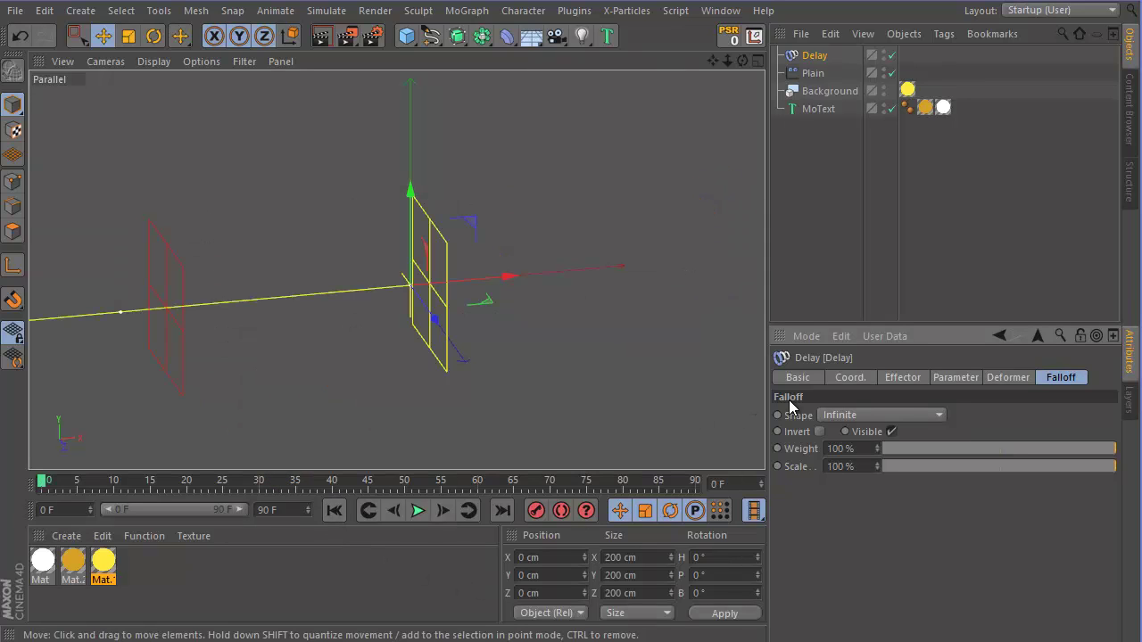
left_click(949, 379)
left_click(905, 378)
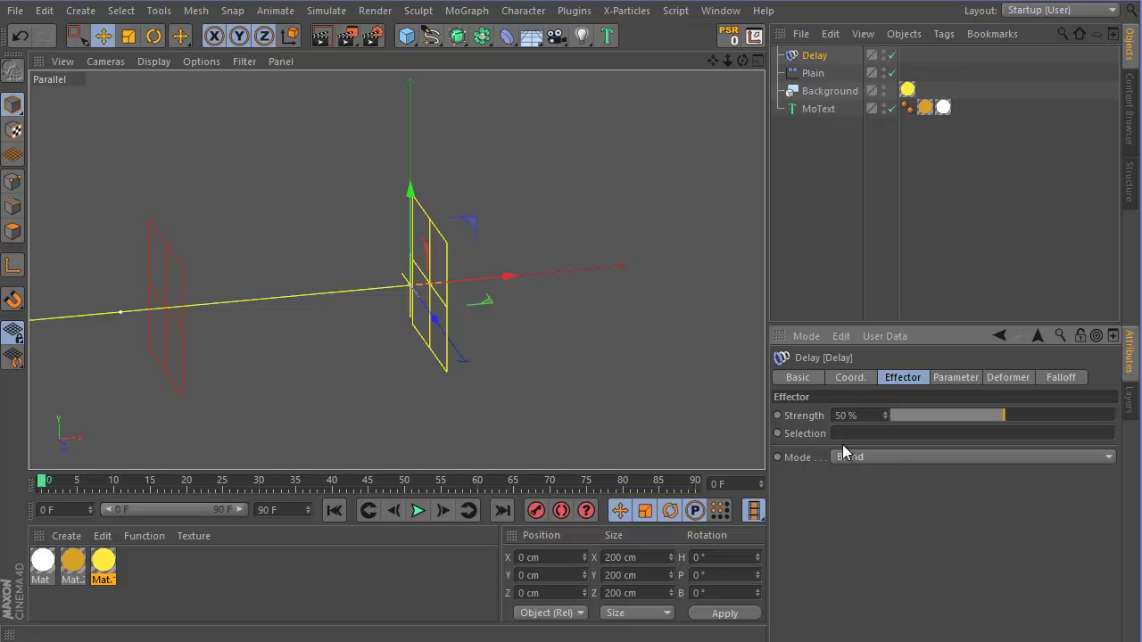
Step: Replay the CHANGE fly-in from frame 0 several times to judge the 72% Delay strength
left_click(418, 511)
left_click(419, 511)
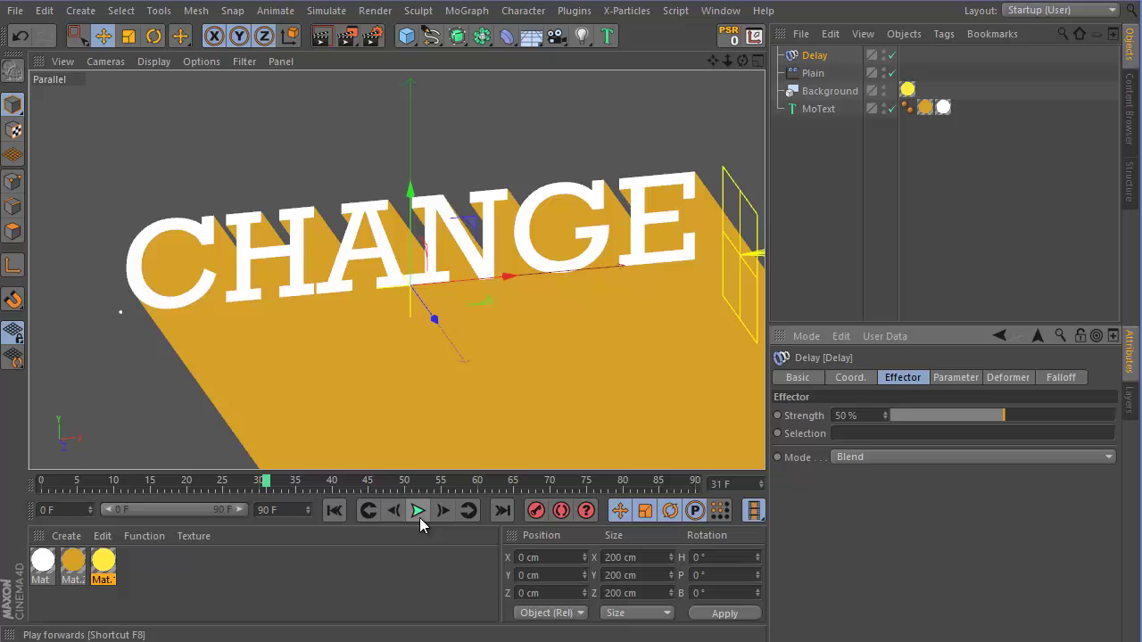
left_click(337, 511)
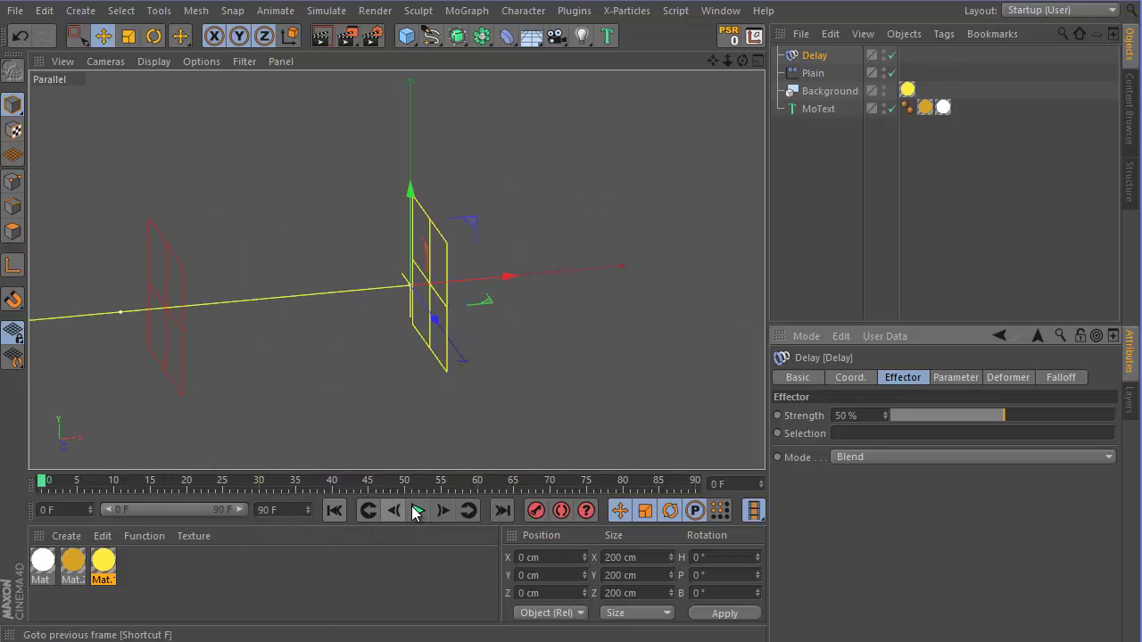
left_click(417, 510)
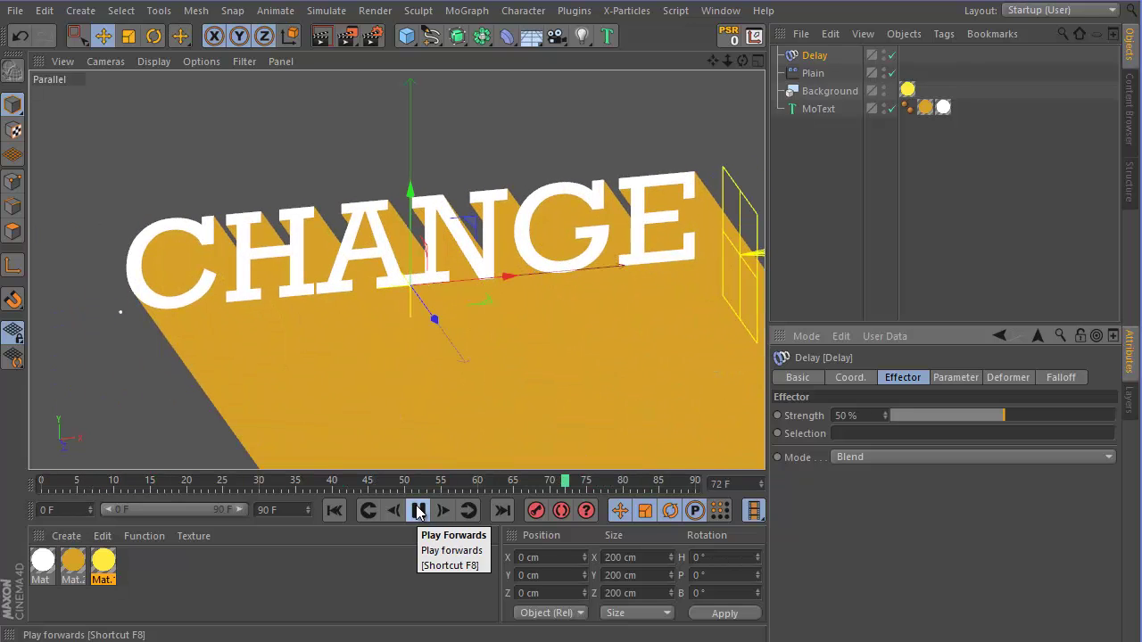
left_click(418, 511)
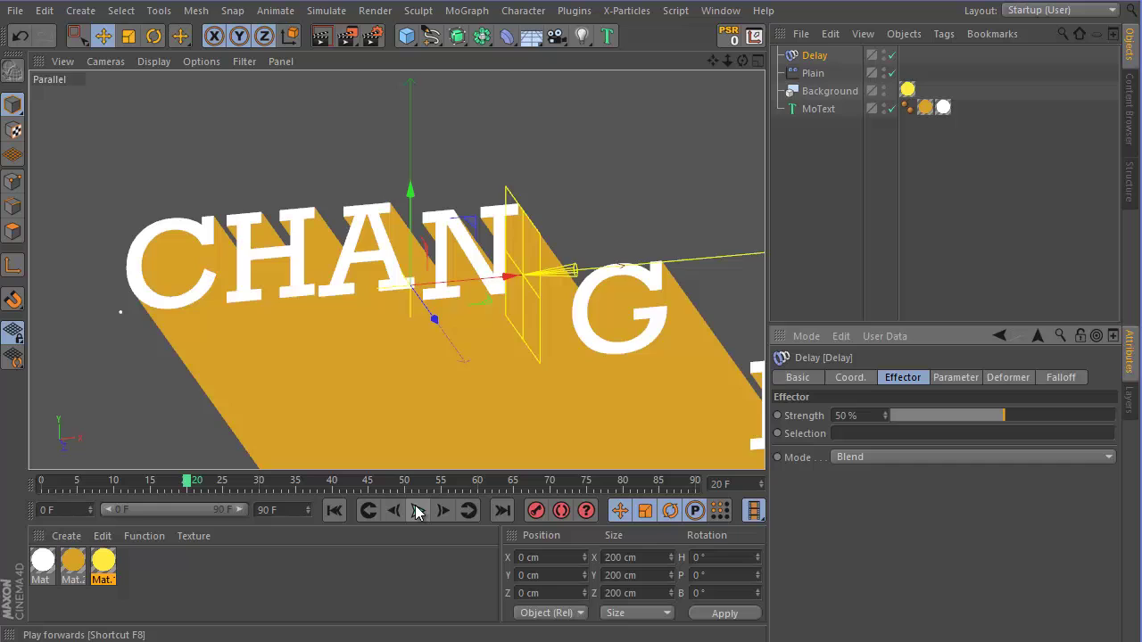
left_click(417, 510)
left_click(417, 510)
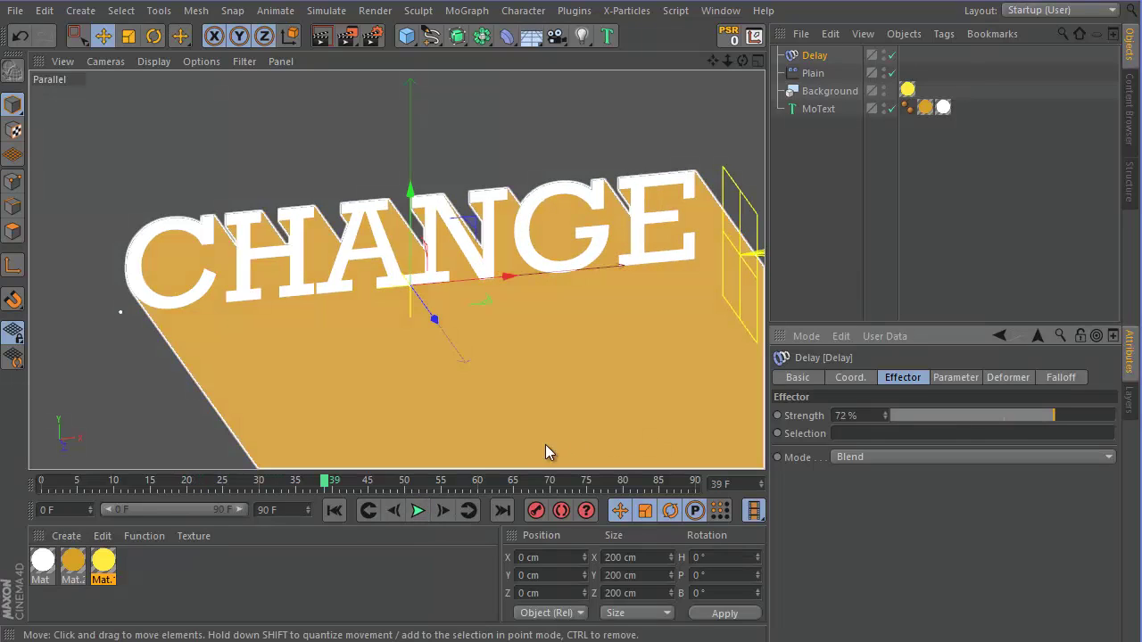
left_click(334, 511)
left_click(417, 510)
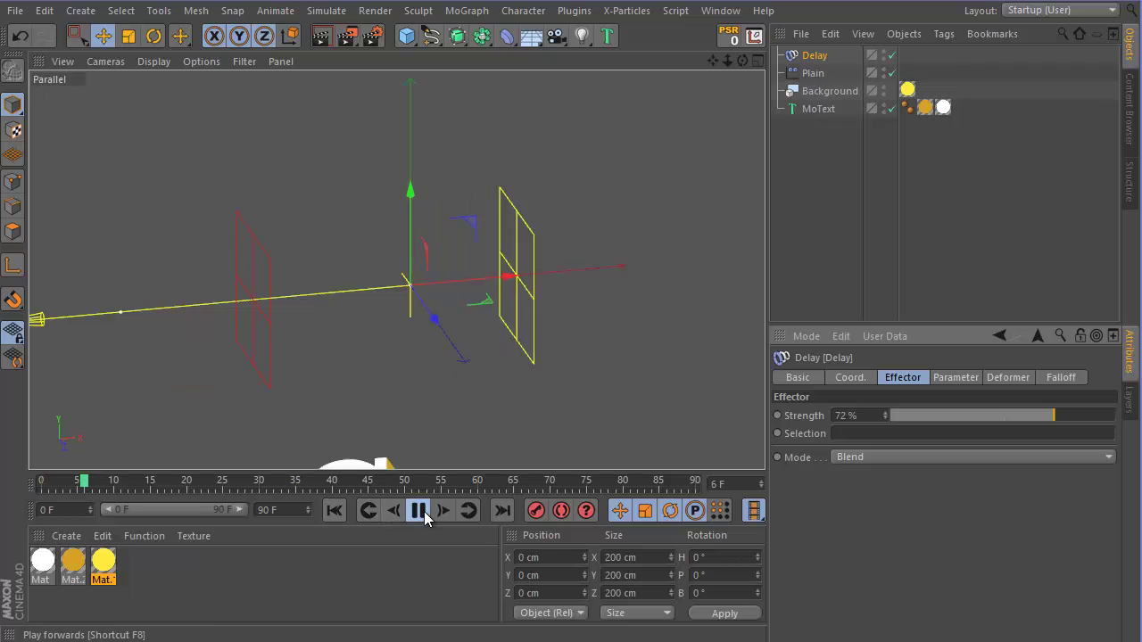
left_click(418, 511)
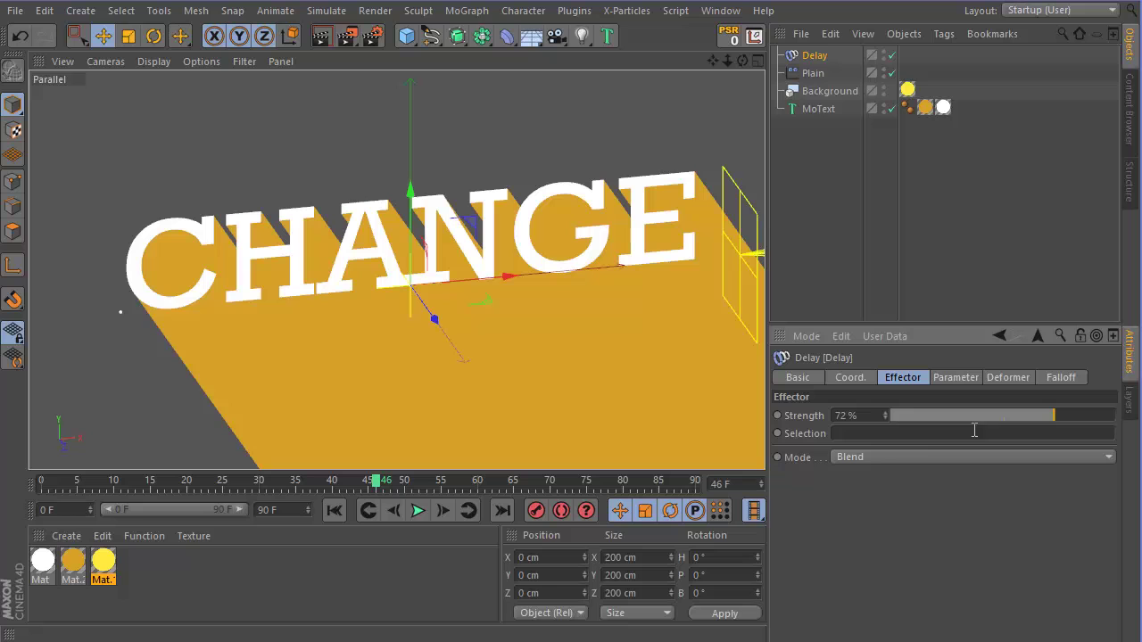
left_click(856, 457)
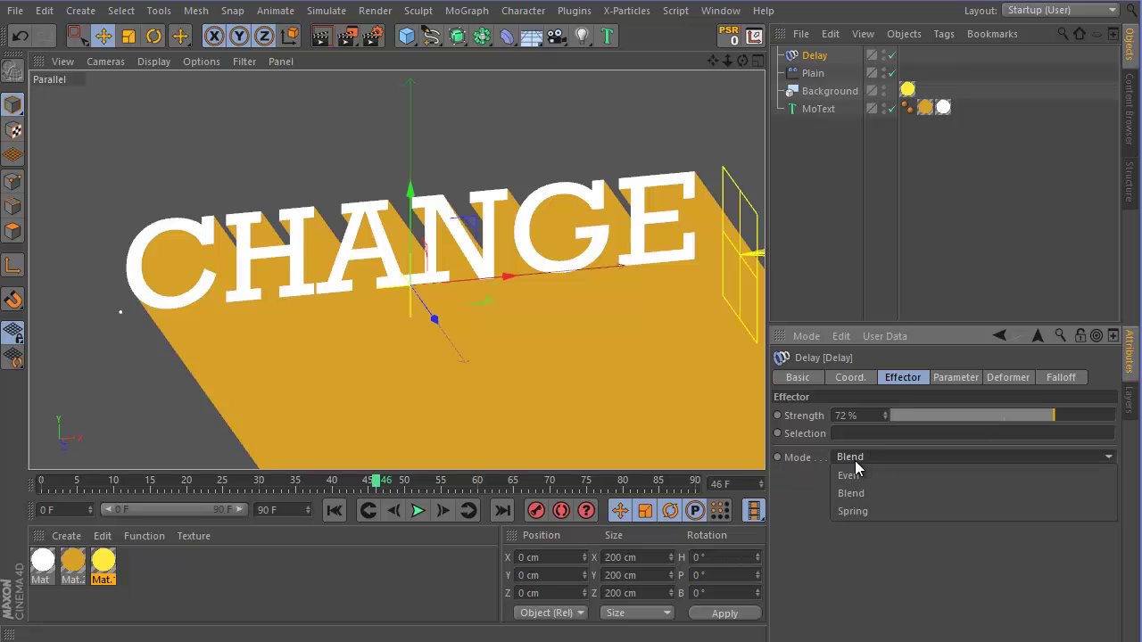
Step: Switch the Delay effector to Spring mode and preview the animation from the start
left_click(858, 508)
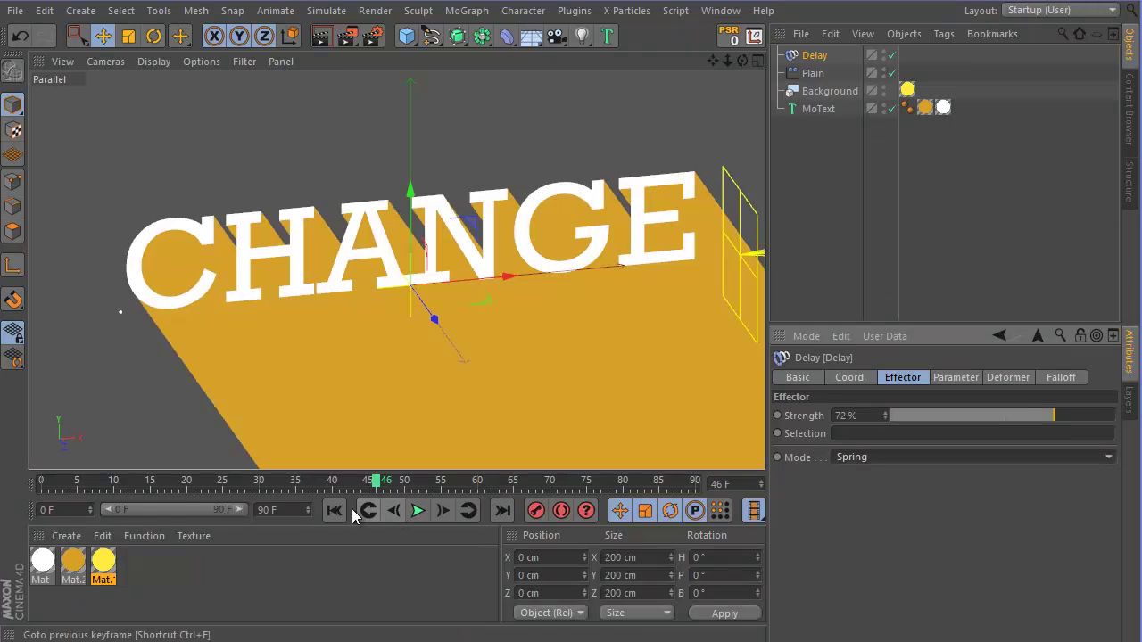
left_click(334, 509)
left_click(418, 511)
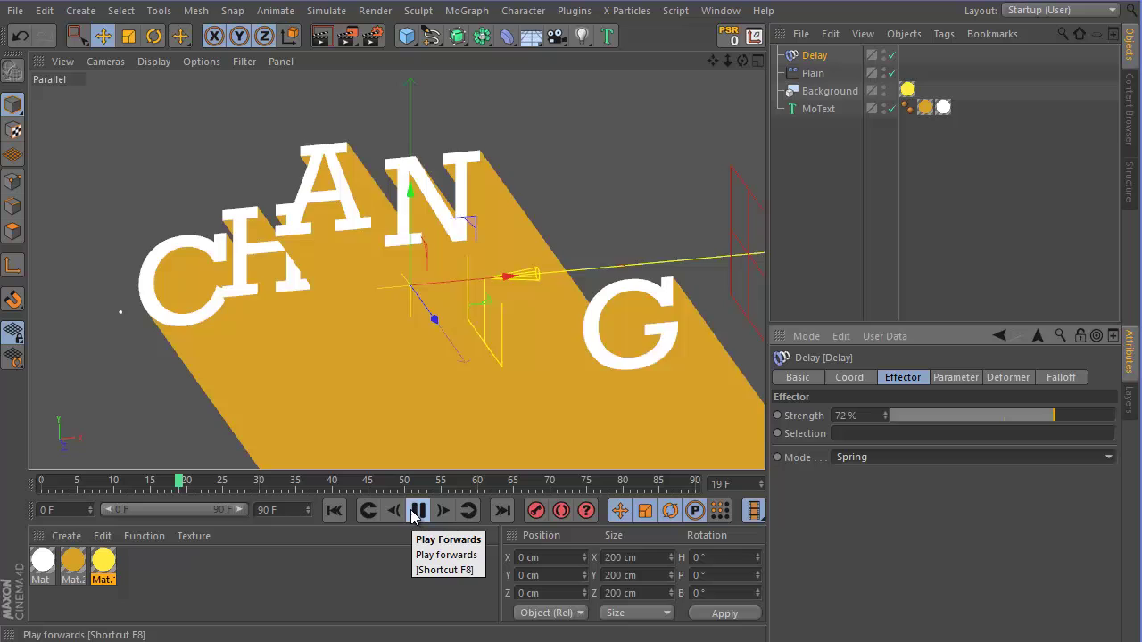
left_click(417, 510)
Step: Lower Delay strength to 61%, replay to frame 16, and render that frame
left_click_drag(1061, 397, 1035, 423)
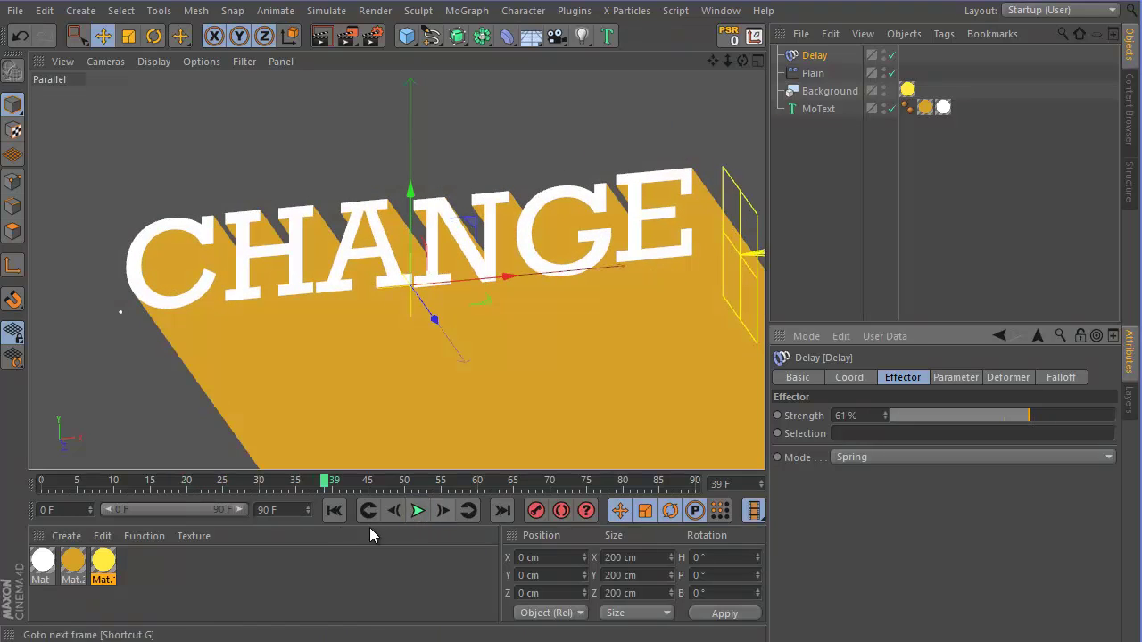
left_click(331, 515)
left_click(417, 512)
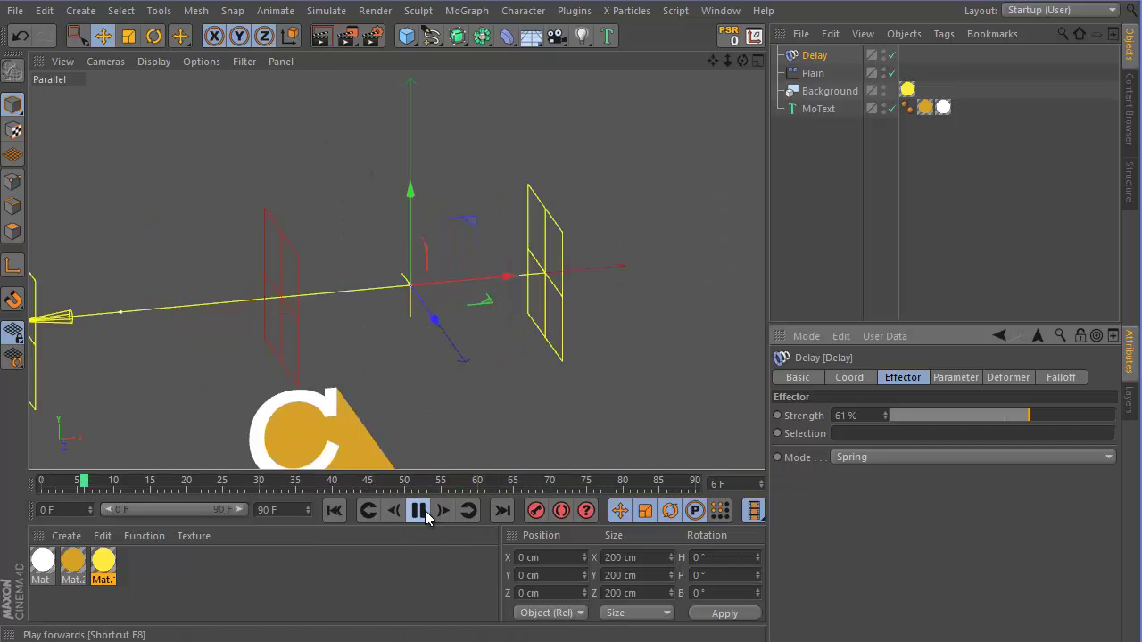
left_click(424, 512)
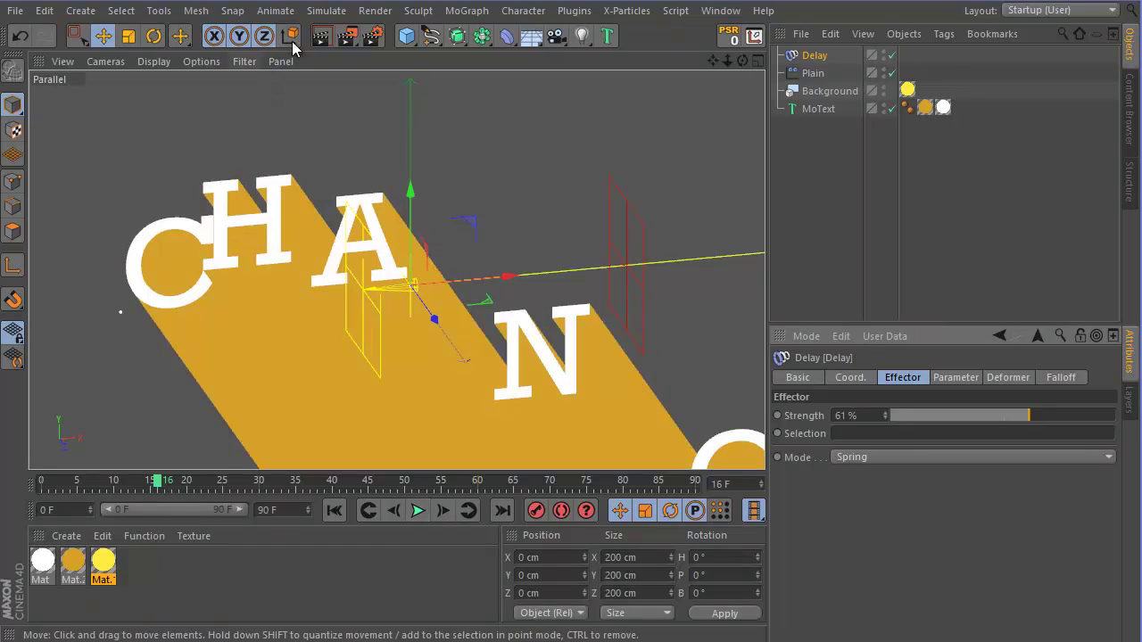
left_click(321, 36)
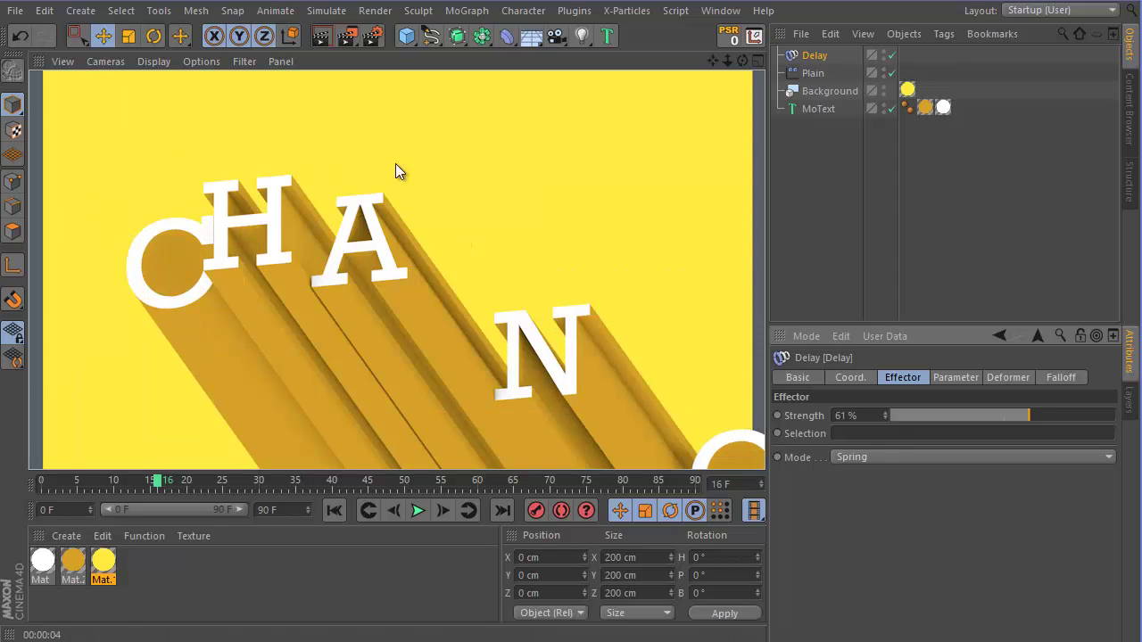
Step: Disable Ambient Occlusion in Render Settings and render frame 16 for comparison
left_click(373, 36)
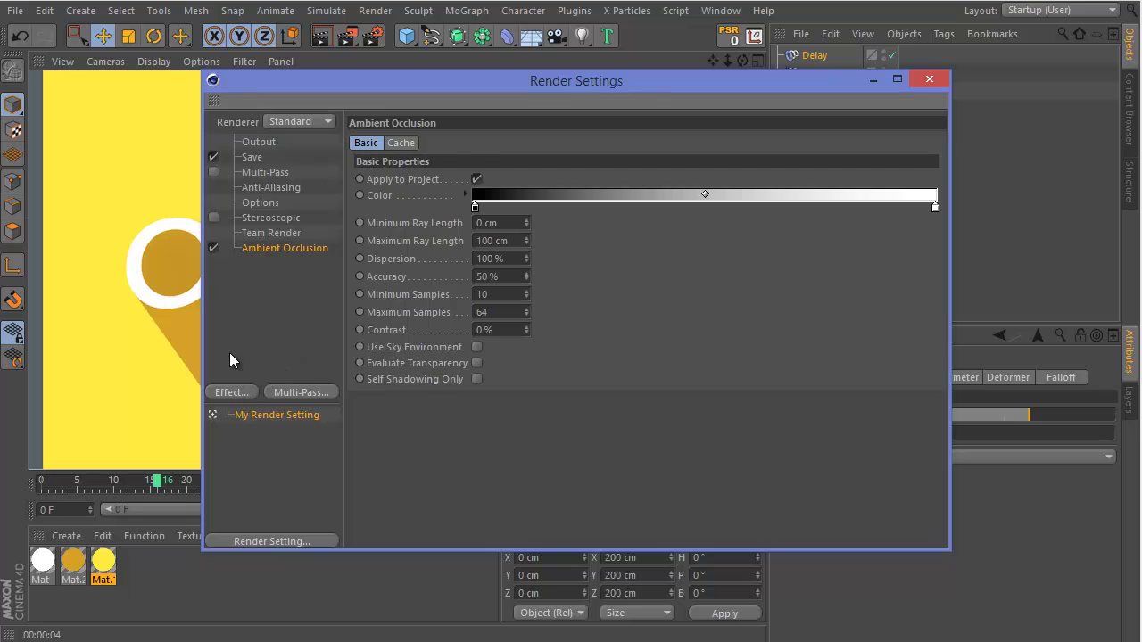
left_click(214, 247)
left_click(280, 603)
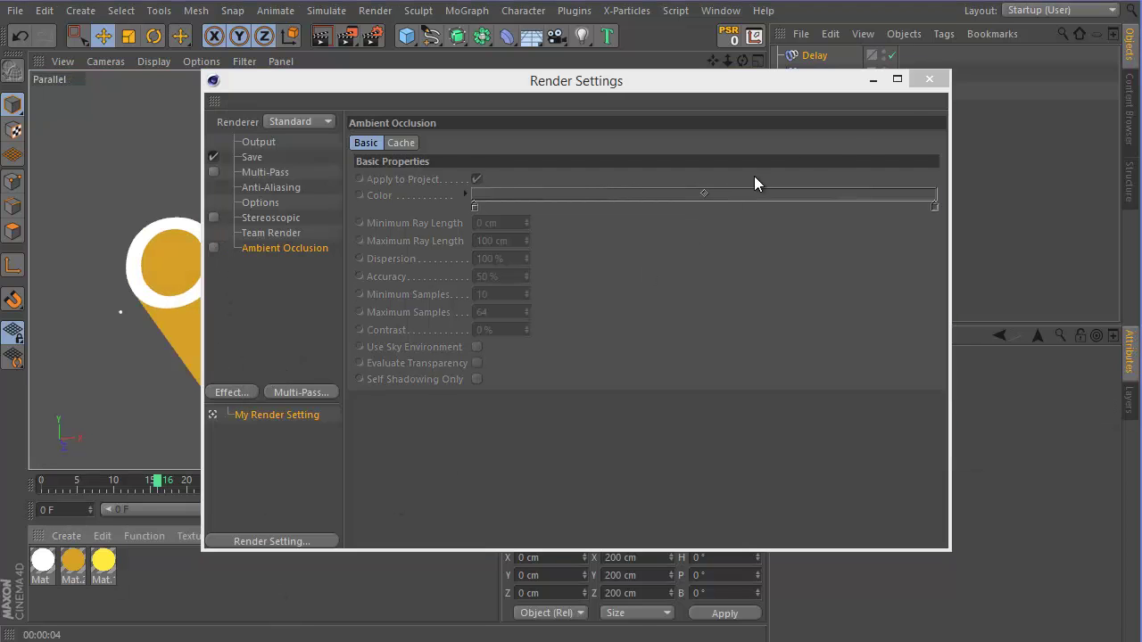
left_click(922, 80)
left_click(322, 35)
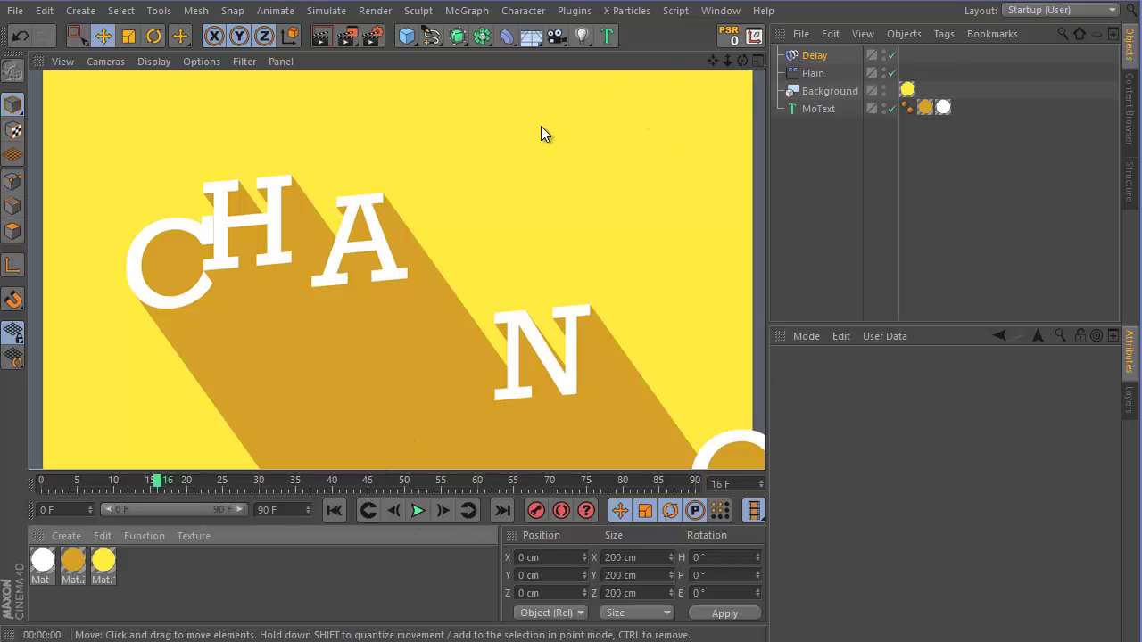
Step: Re-enable Ambient Occlusion in Render Settings and render the frame again
left_click(373, 36)
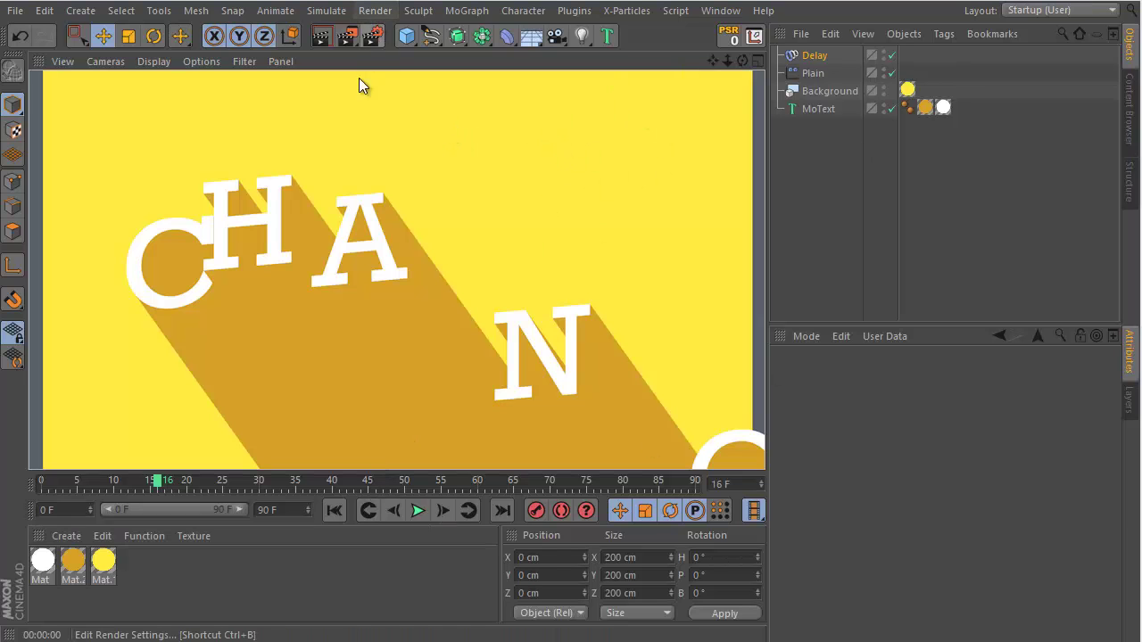
left_click(213, 248)
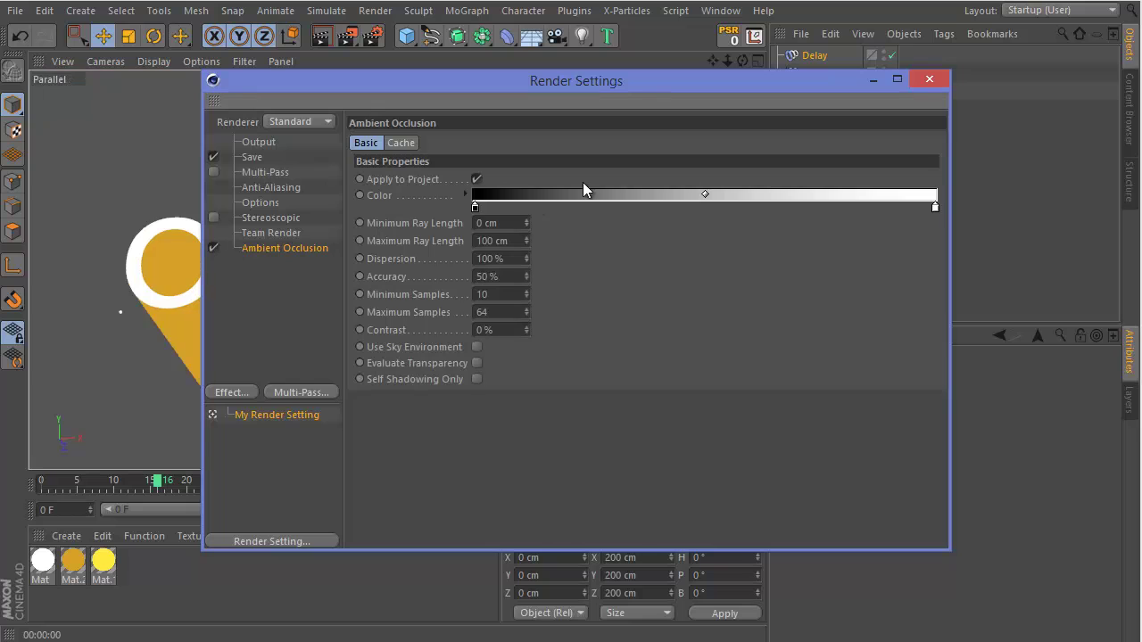
left_click(928, 82)
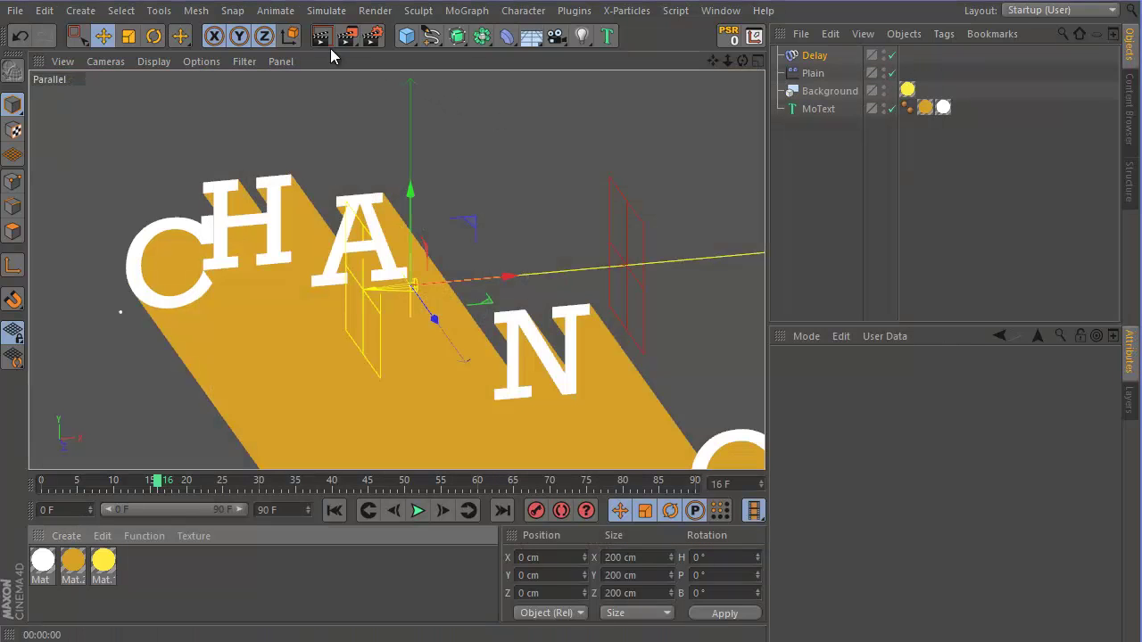
left_click(321, 40)
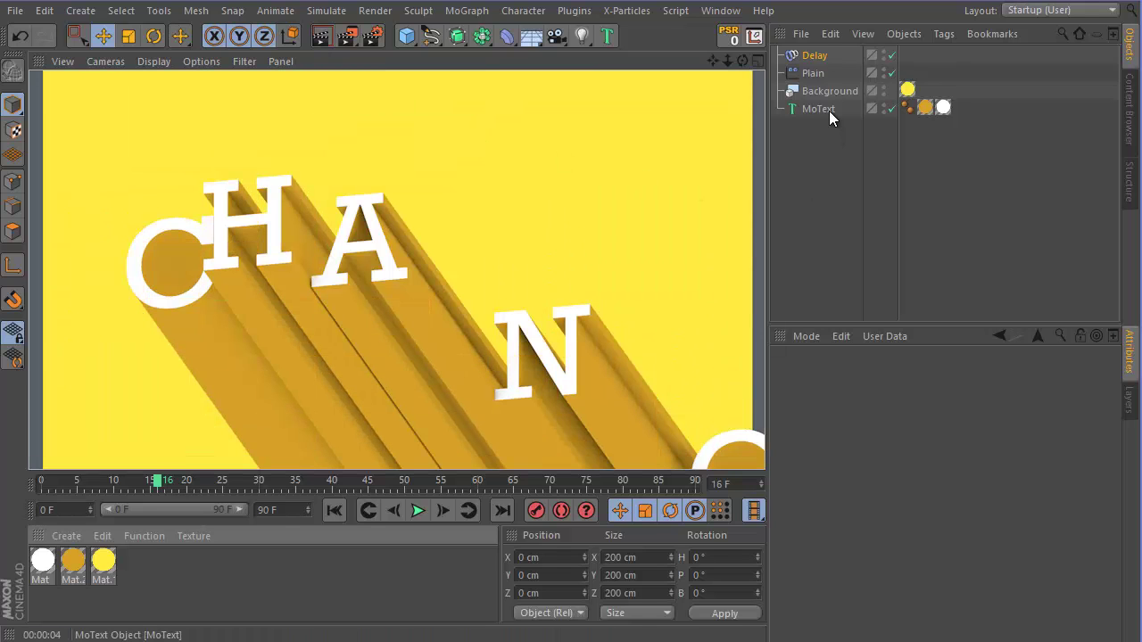
Step: Replace the MoText word CHANGE with TEXT and add a Camera object
left_click(826, 108)
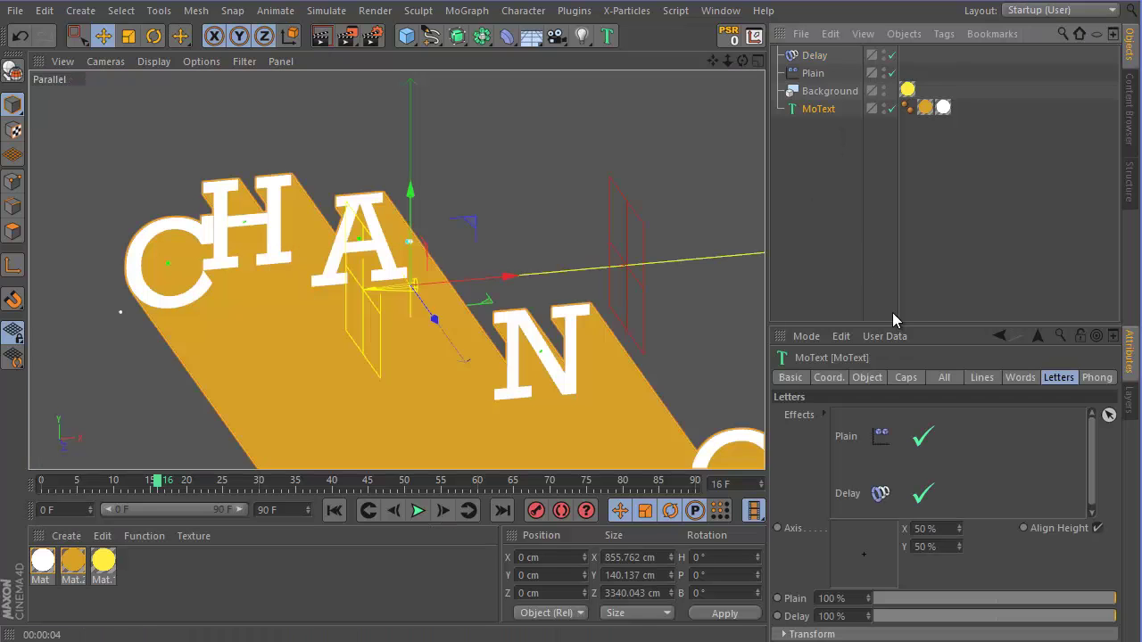
left_click(869, 377)
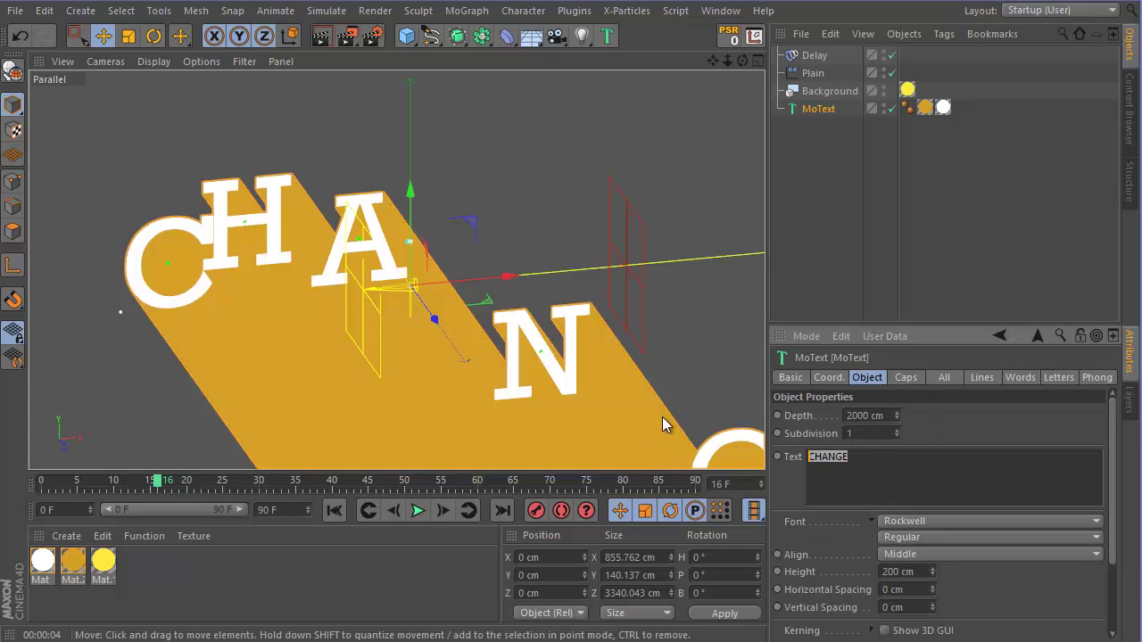
type("TEXT")
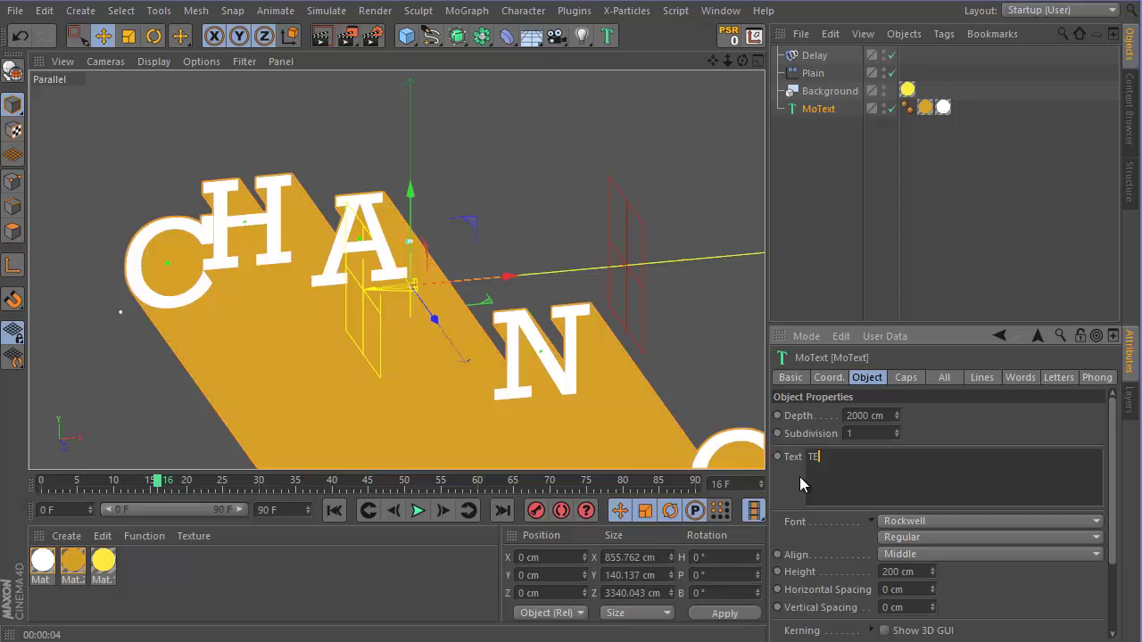
left_click(921, 433)
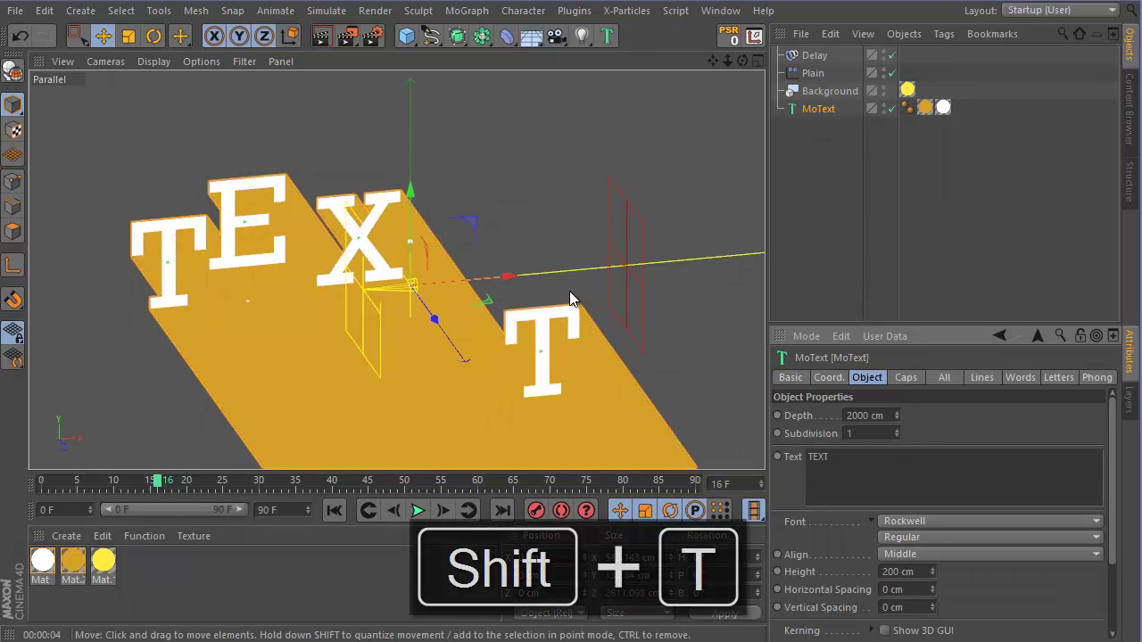
left_click(555, 36)
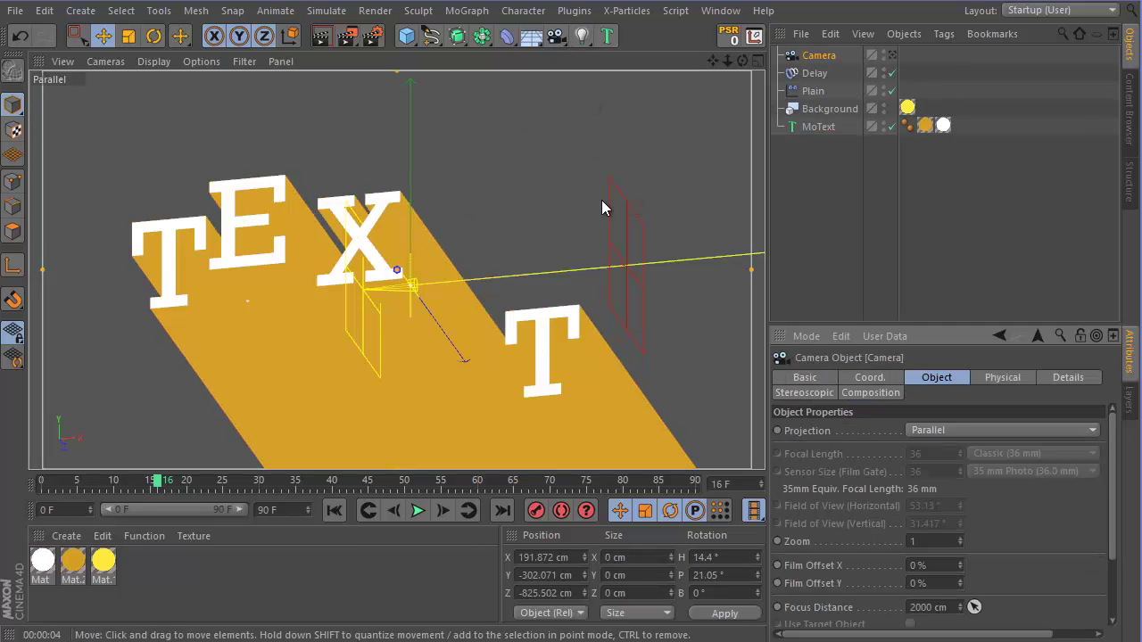
Step: Orbit around the TEXT lettering, stop playback at frame 44, and render that frame
left_click_drag(743, 61, 604, 306)
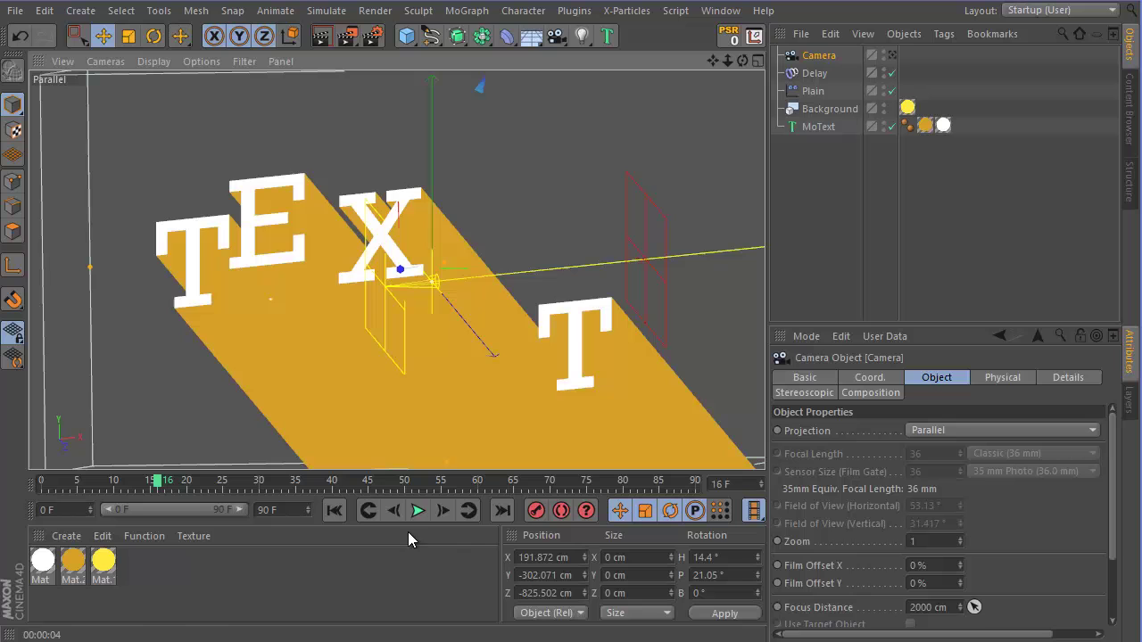
left_click(419, 514)
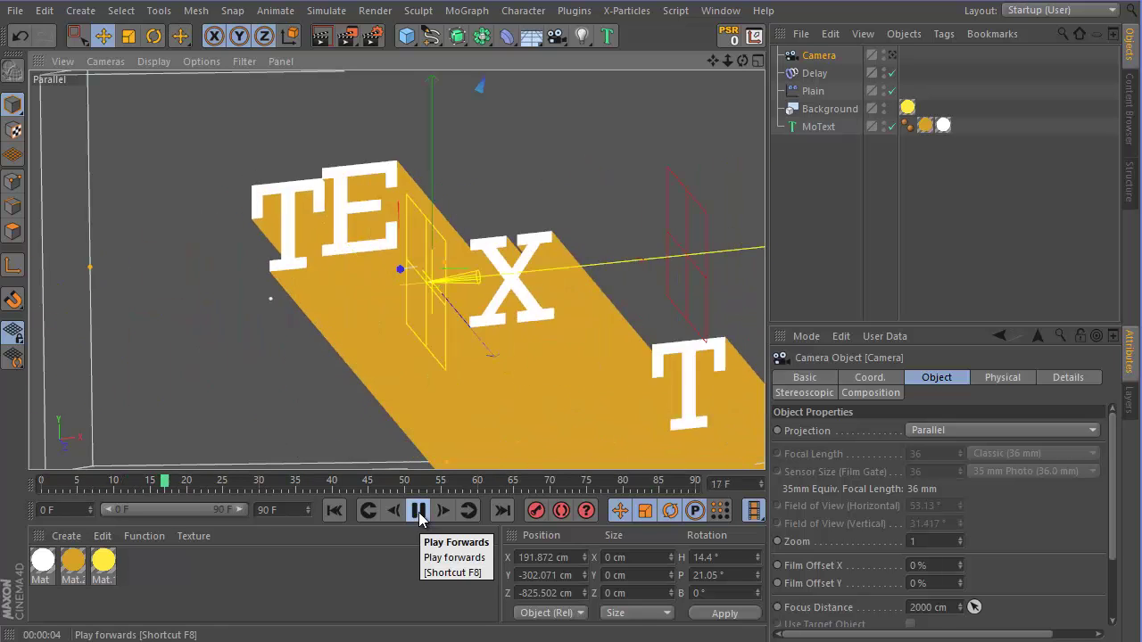
left_click(419, 514)
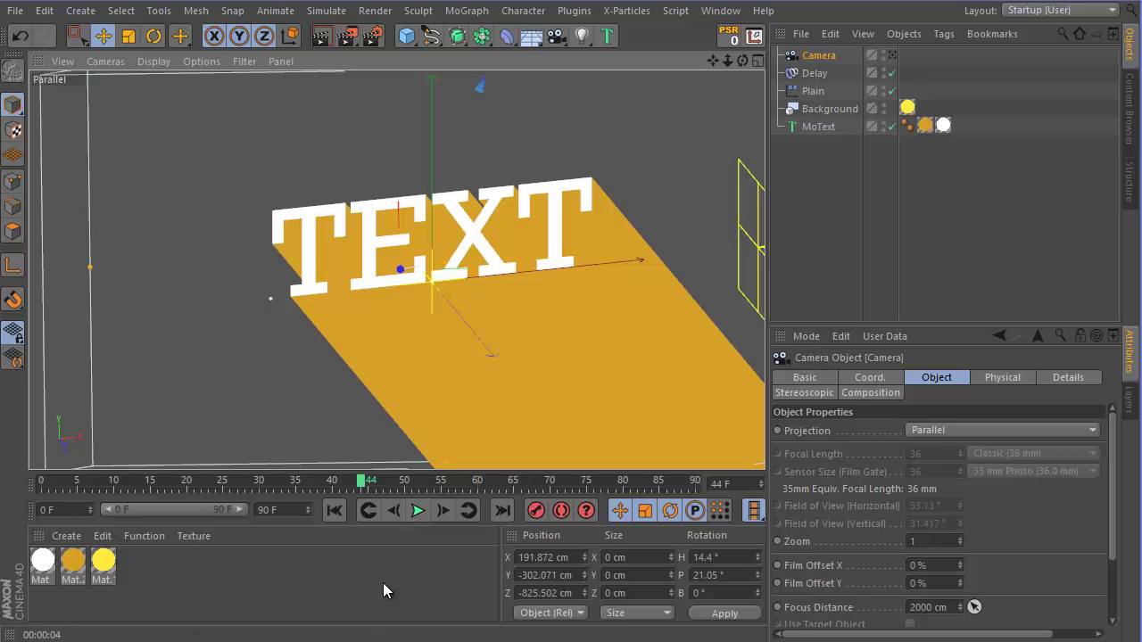
left_click(324, 33)
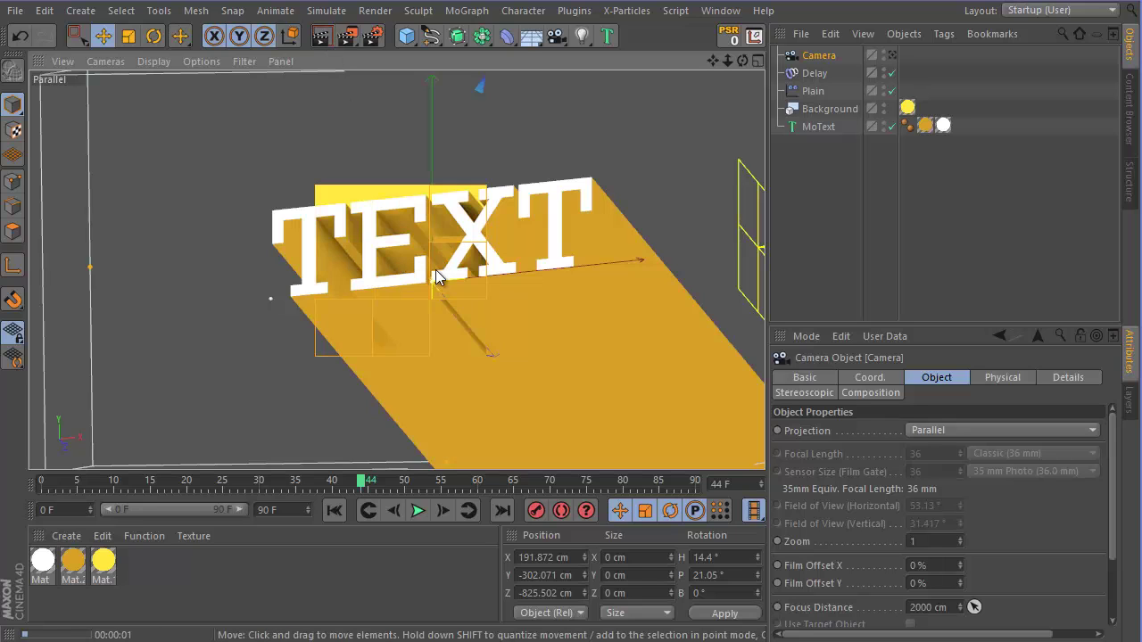